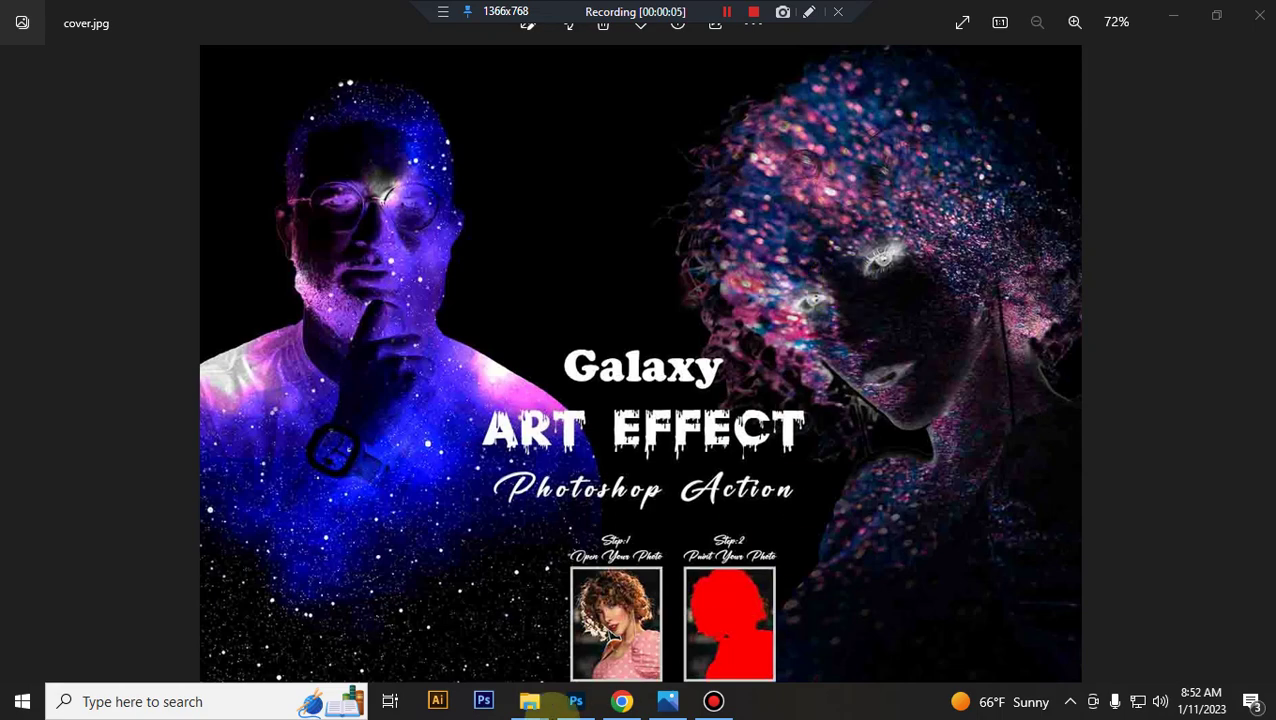
Load the Galaxy Art Effect action file into Photoshop's Actions panel.
{"action": "left_click", "coordinate": [577, 704]}
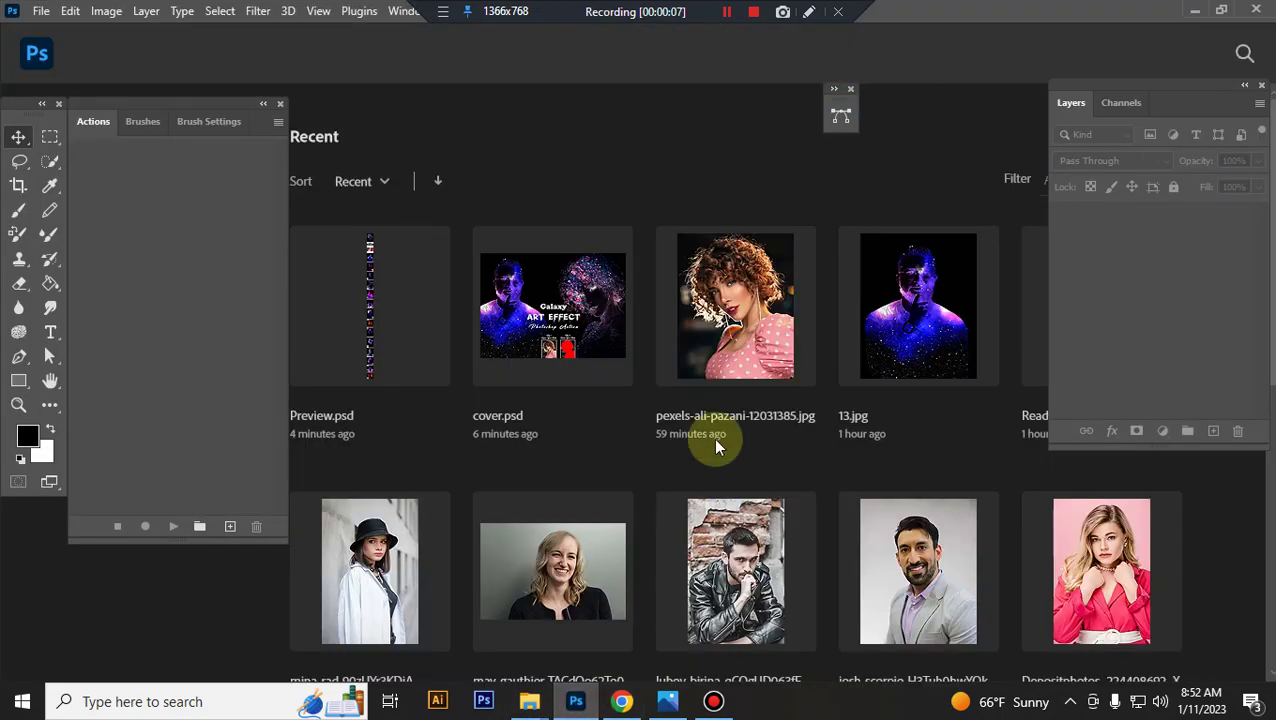
{"action": "mouse_move", "coordinate": [529, 701]}
{"action": "left_click", "coordinate": [379, 644]}
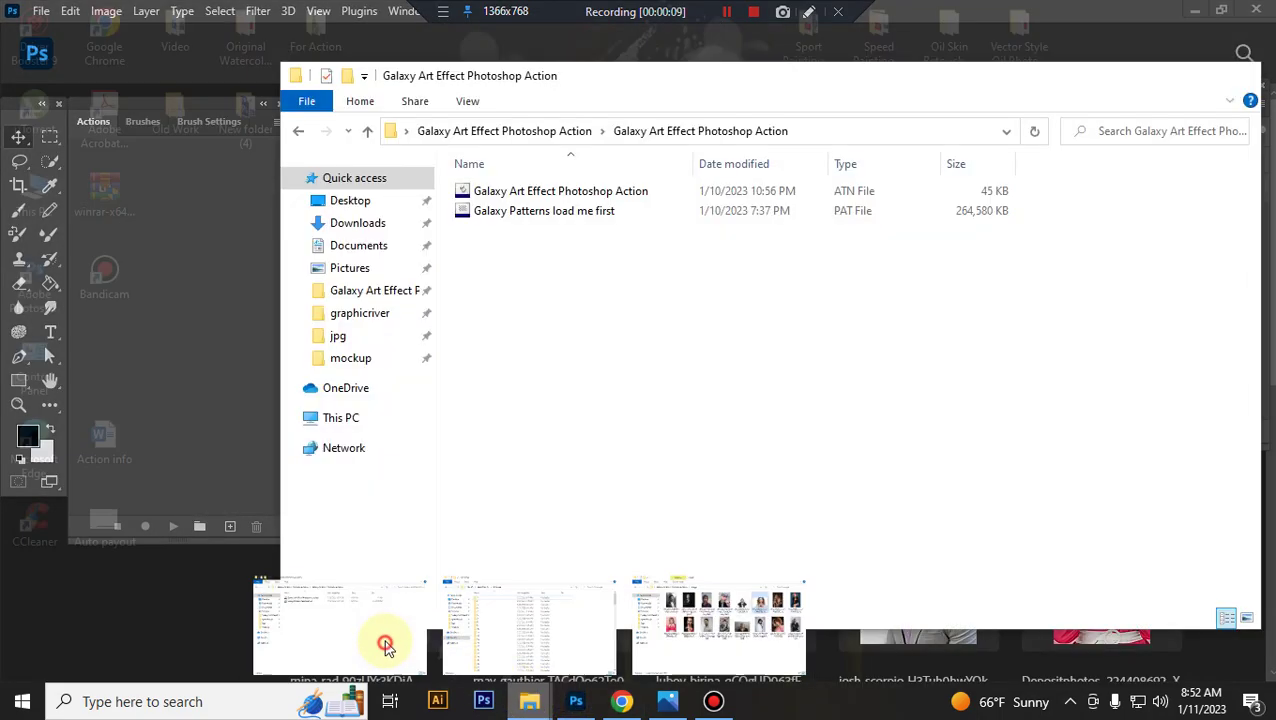
{"action": "left_click", "coordinate": [666, 197]}
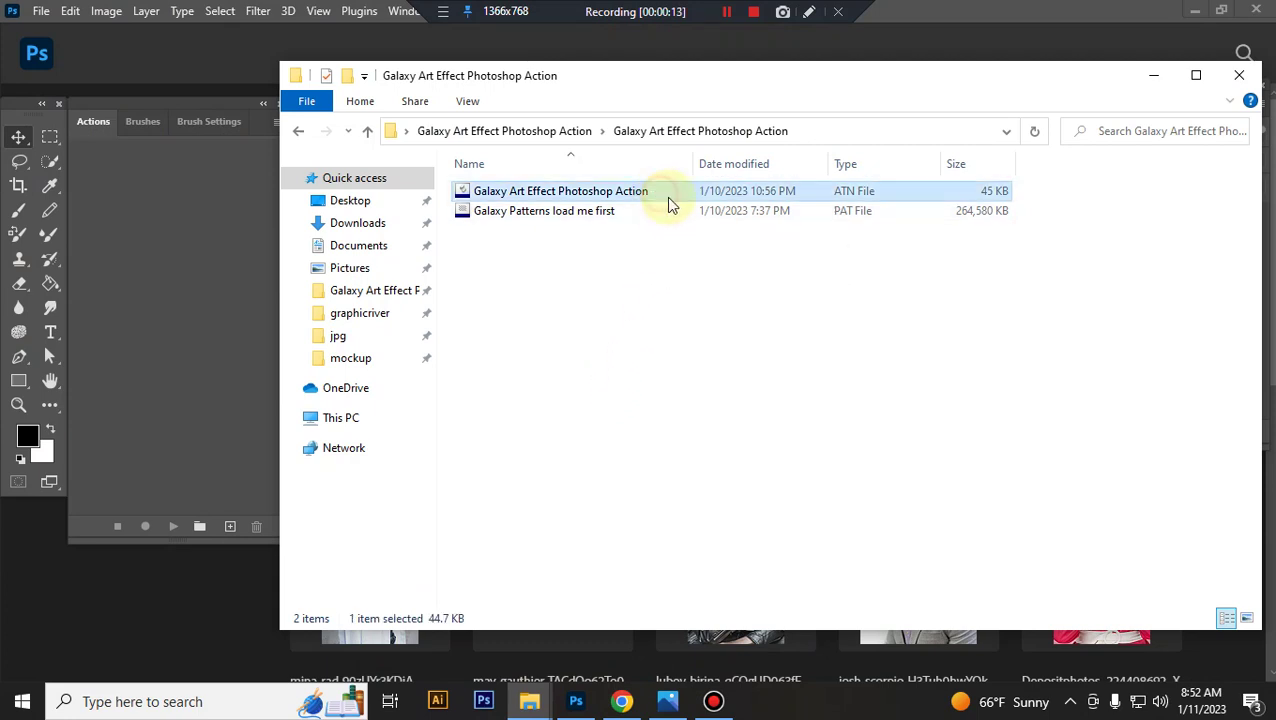
{"action": "double_click", "coordinate": [667, 195]}
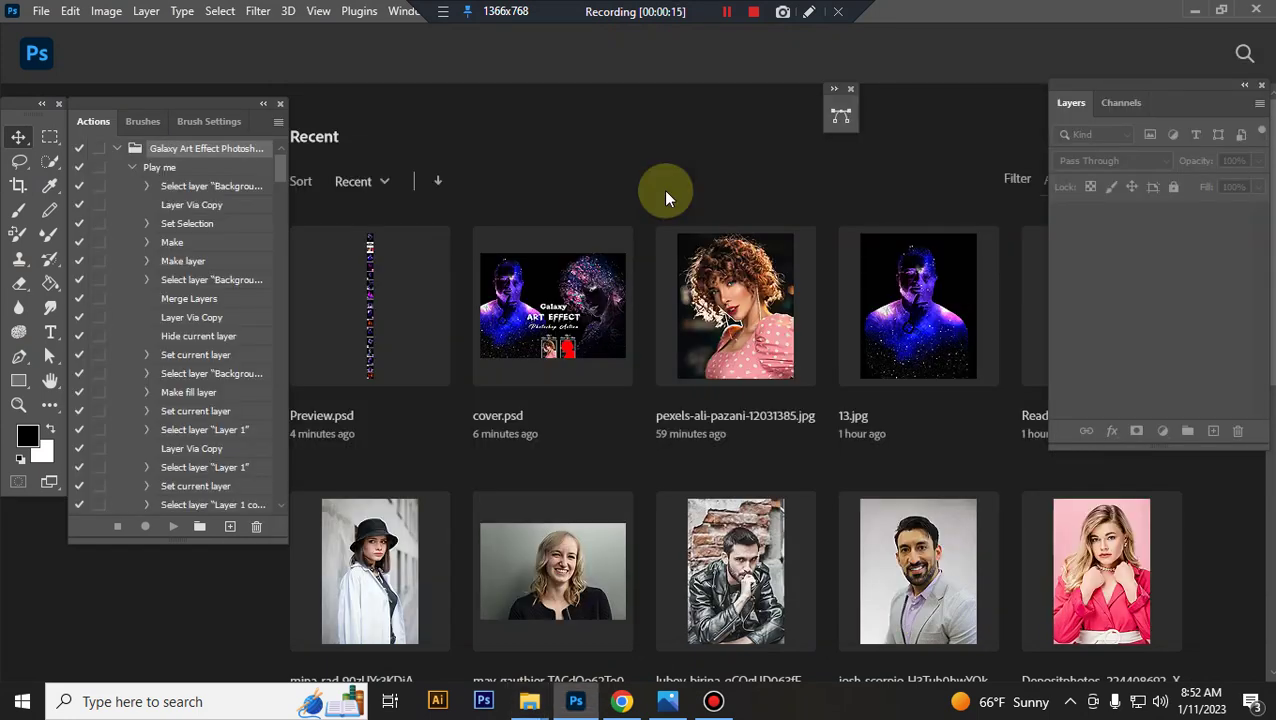
Load the 'Galaxy Patterns load me first' pattern file into Photoshop.
{"action": "mouse_move", "coordinate": [529, 701]}
{"action": "left_click", "coordinate": [420, 645]}
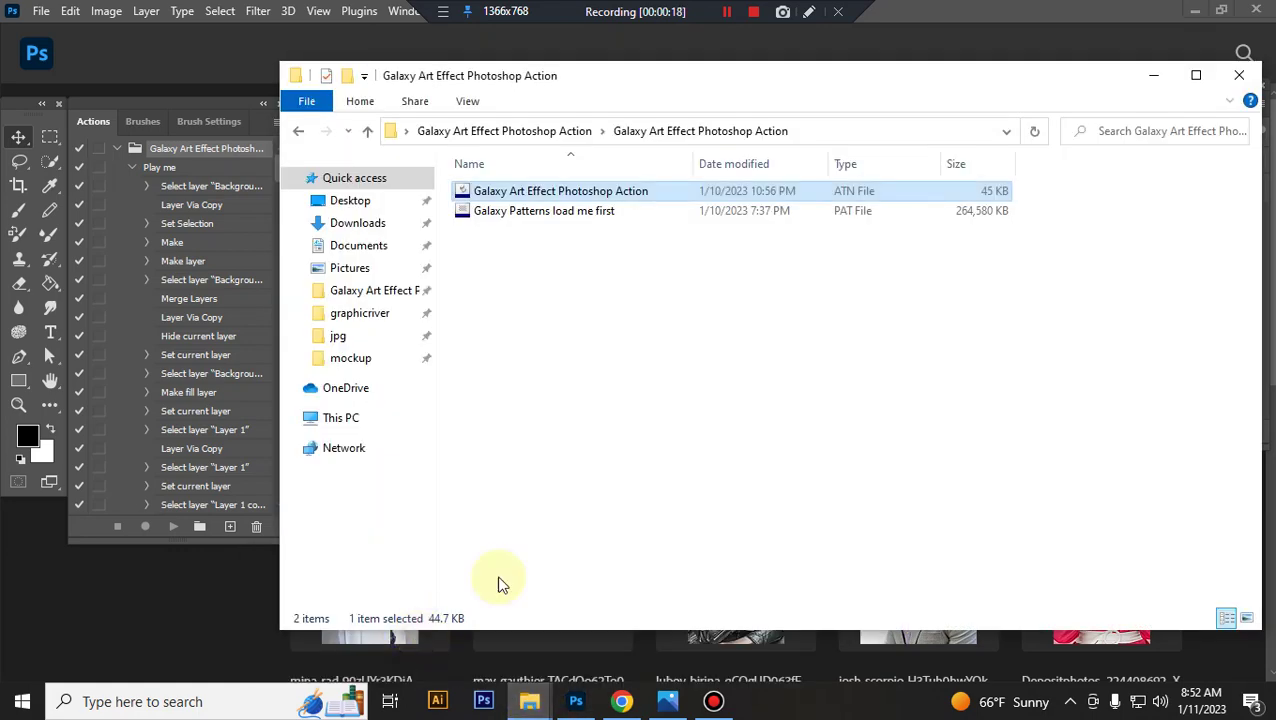
{"action": "left_click", "coordinate": [645, 212]}
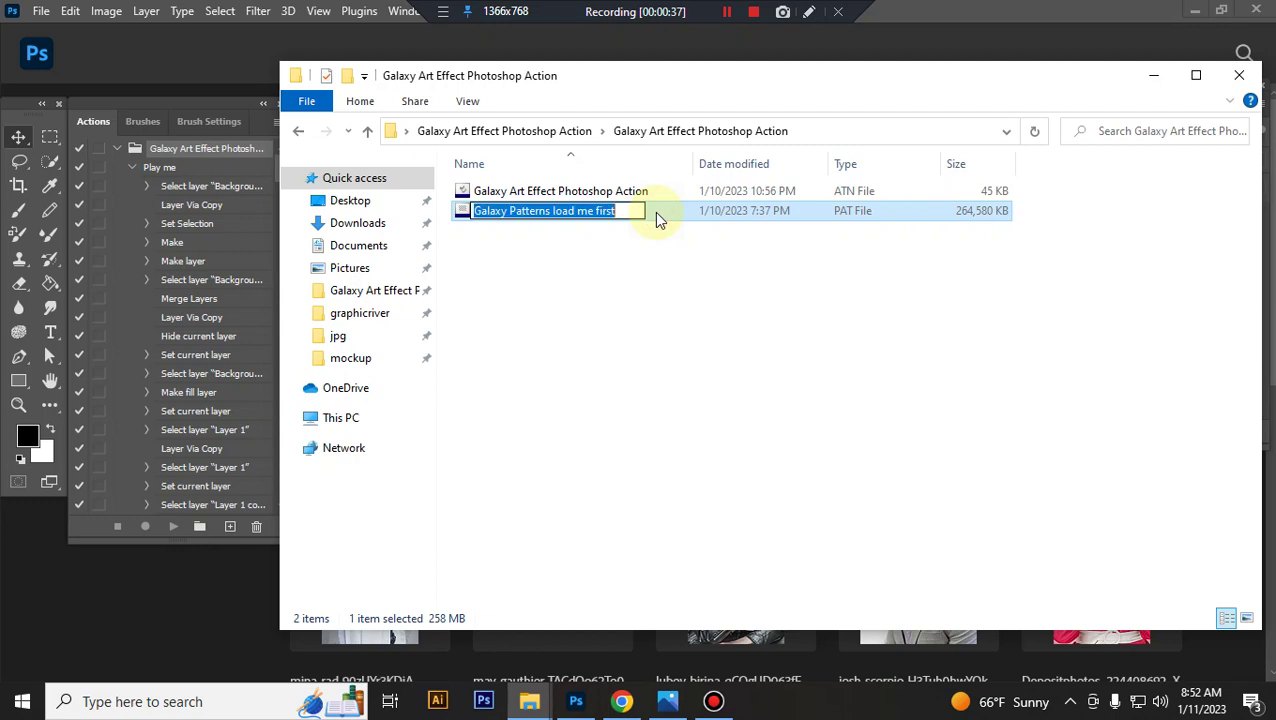
{"action": "double_click", "coordinate": [655, 212]}
{"action": "double_click", "coordinate": [655, 212]}
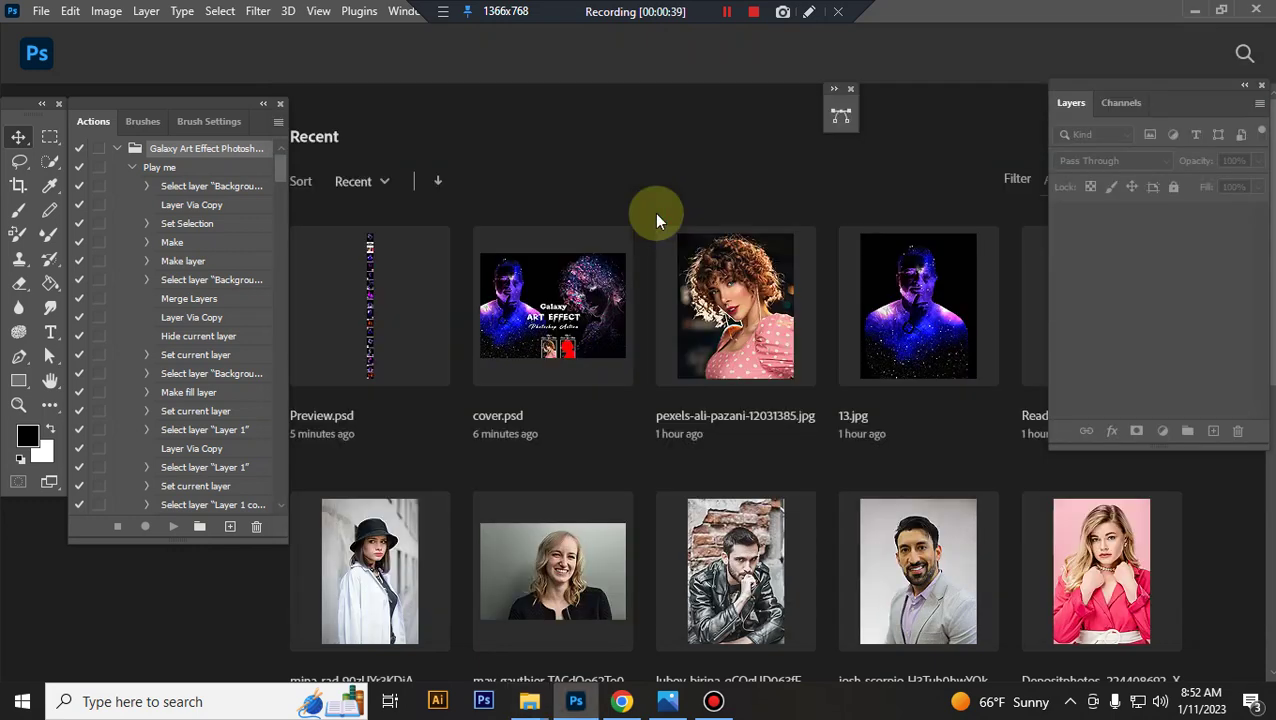
Drag the pexels-ali-pazani-12031385 portrait from the image folder into Photoshop.
{"action": "mouse_move", "coordinate": [530, 701]}
{"action": "left_click", "coordinate": [697, 640]}
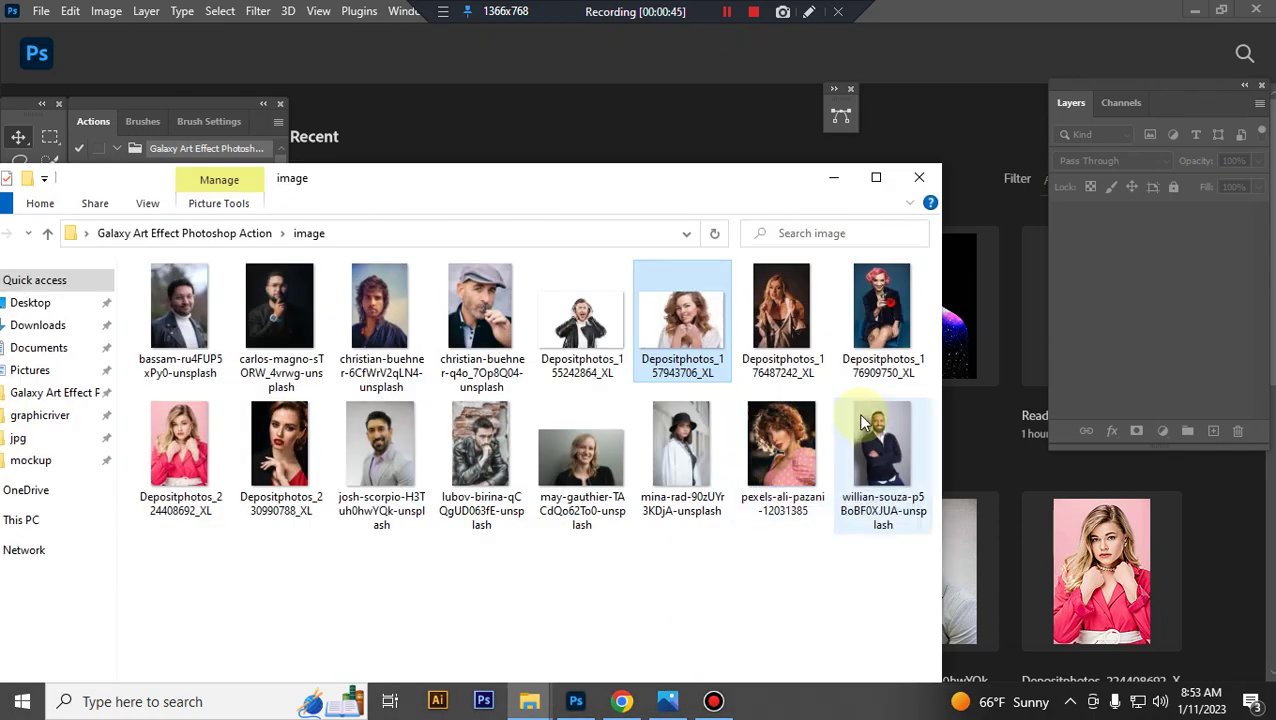
{"action": "mouse_move", "coordinate": [772, 459]}
{"action": "left_mouse_down"}
{"action": "mouse_move", "coordinate": [577, 705]}
{"action": "mouse_move", "coordinate": [668, 420]}
{"action": "left_mouse_up"}
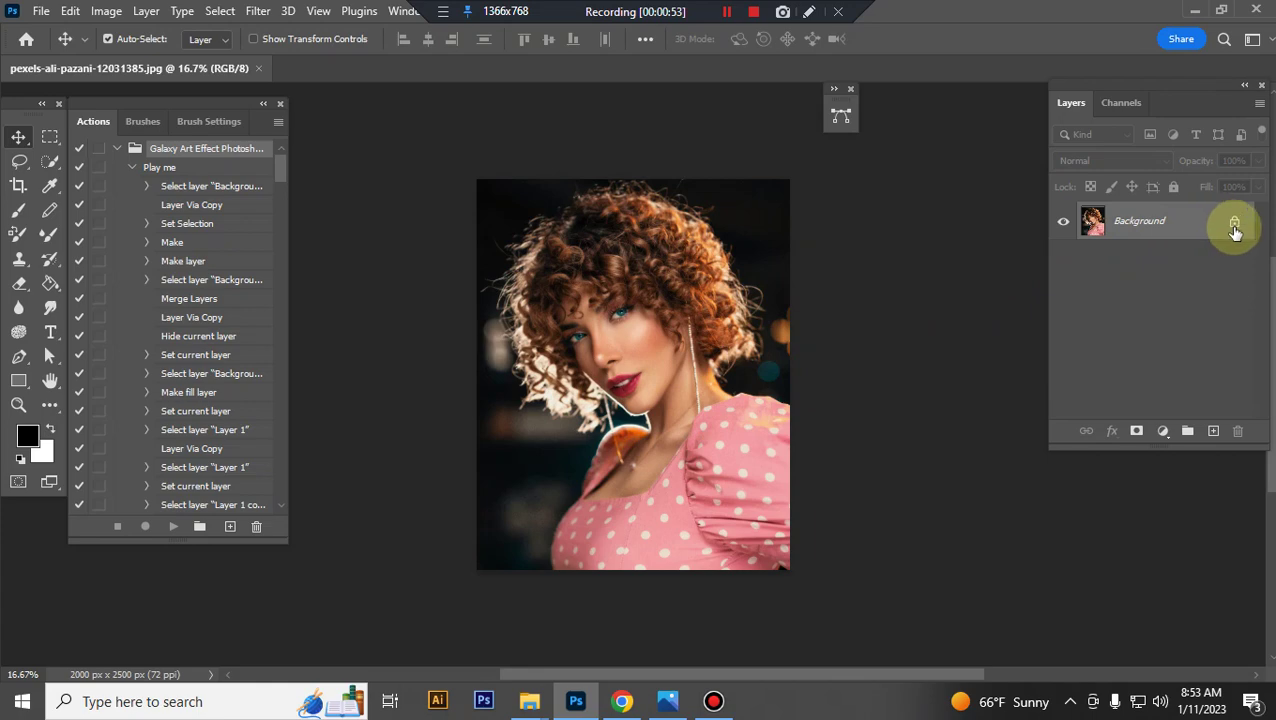
{"action": "left_click", "coordinate": [70, 11]}
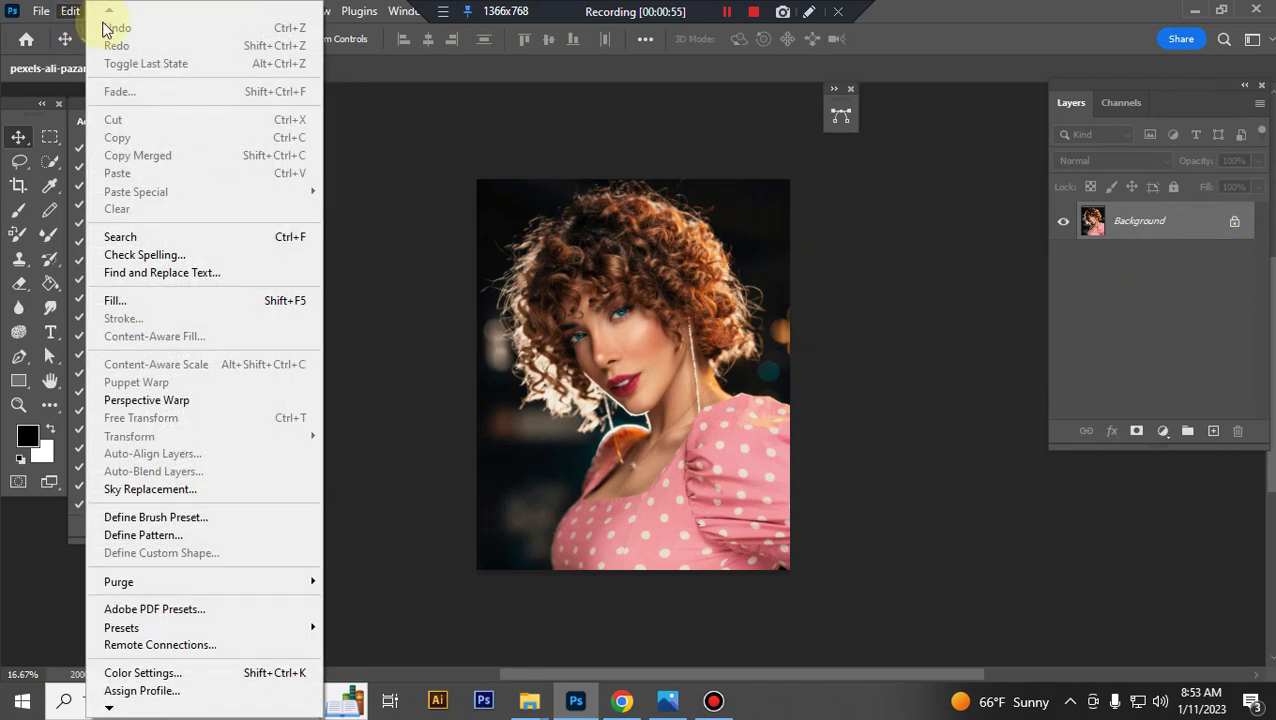
{"action": "left_click", "coordinate": [1160, 222]}
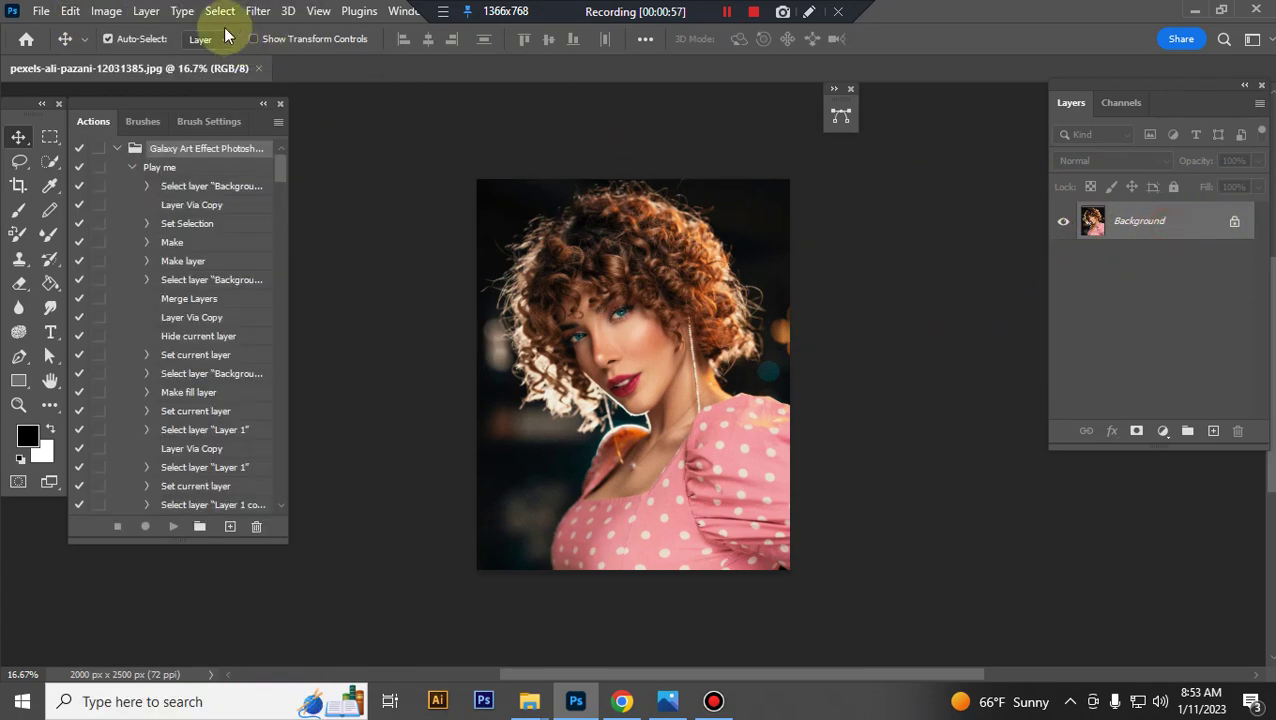
{"action": "left_click", "coordinate": [106, 11]}
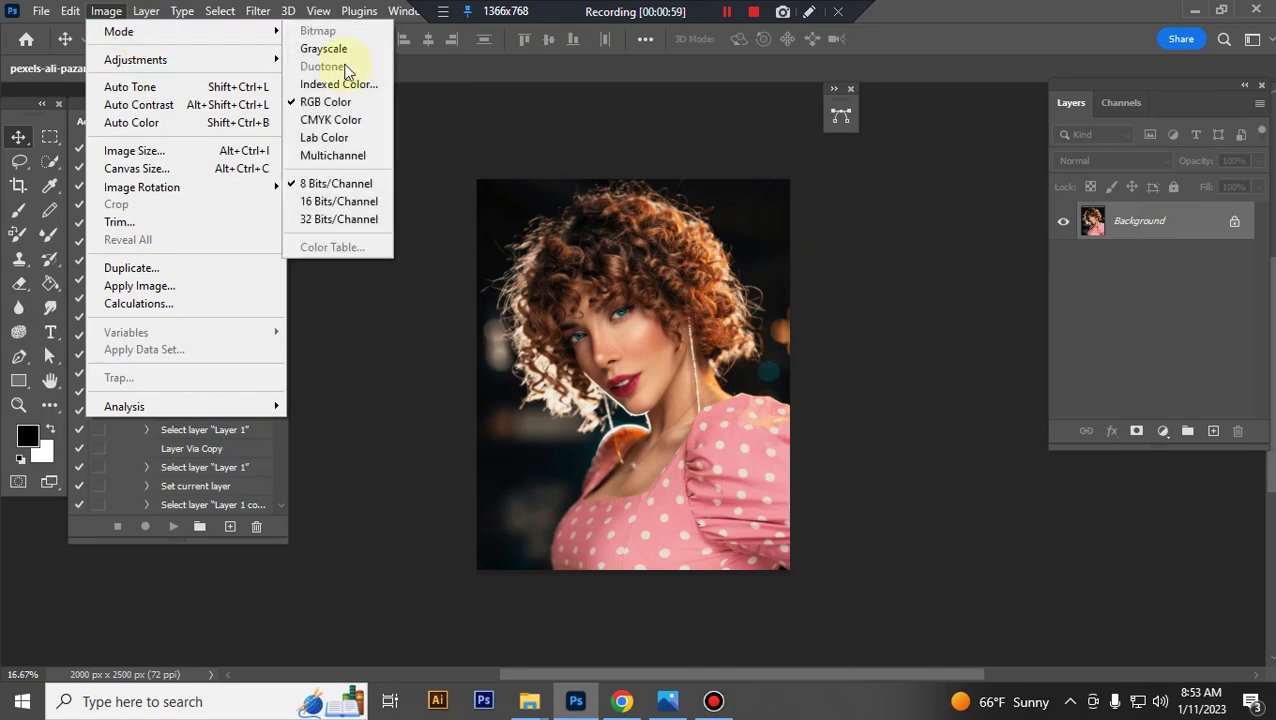
{"action": "mouse_move", "coordinate": [119, 32]}
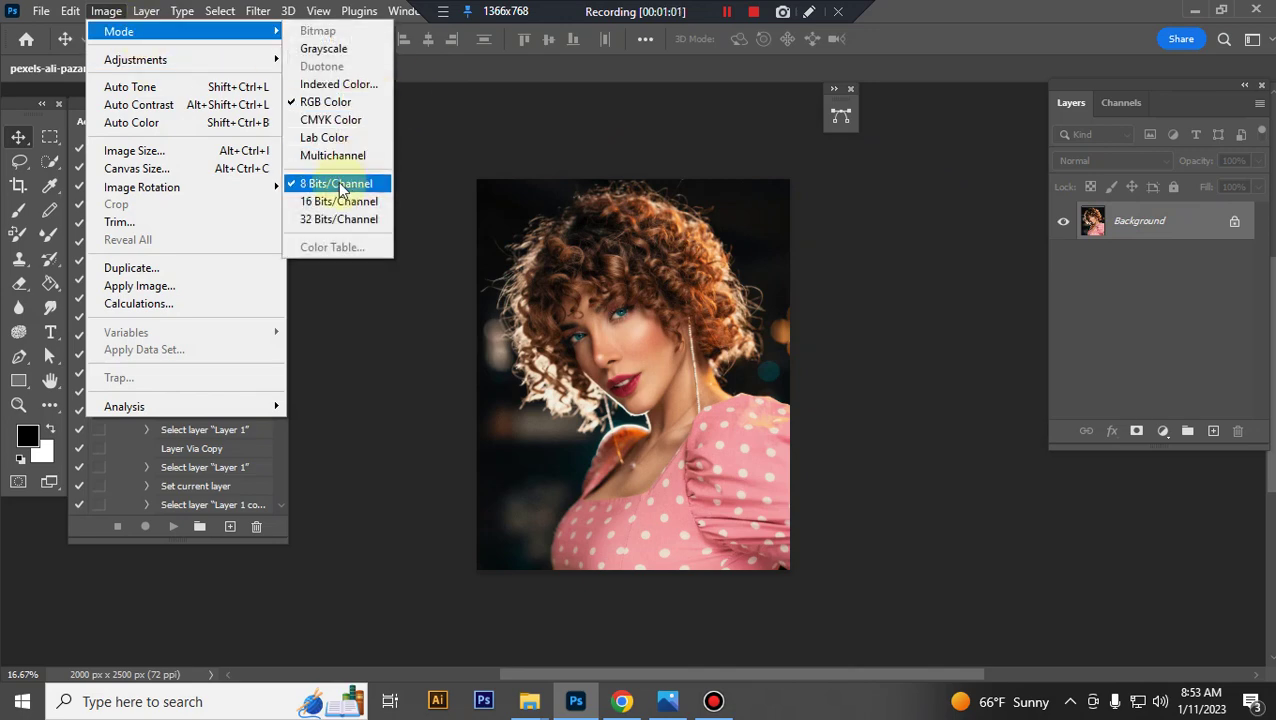
{"action": "left_click", "coordinate": [145, 150]}
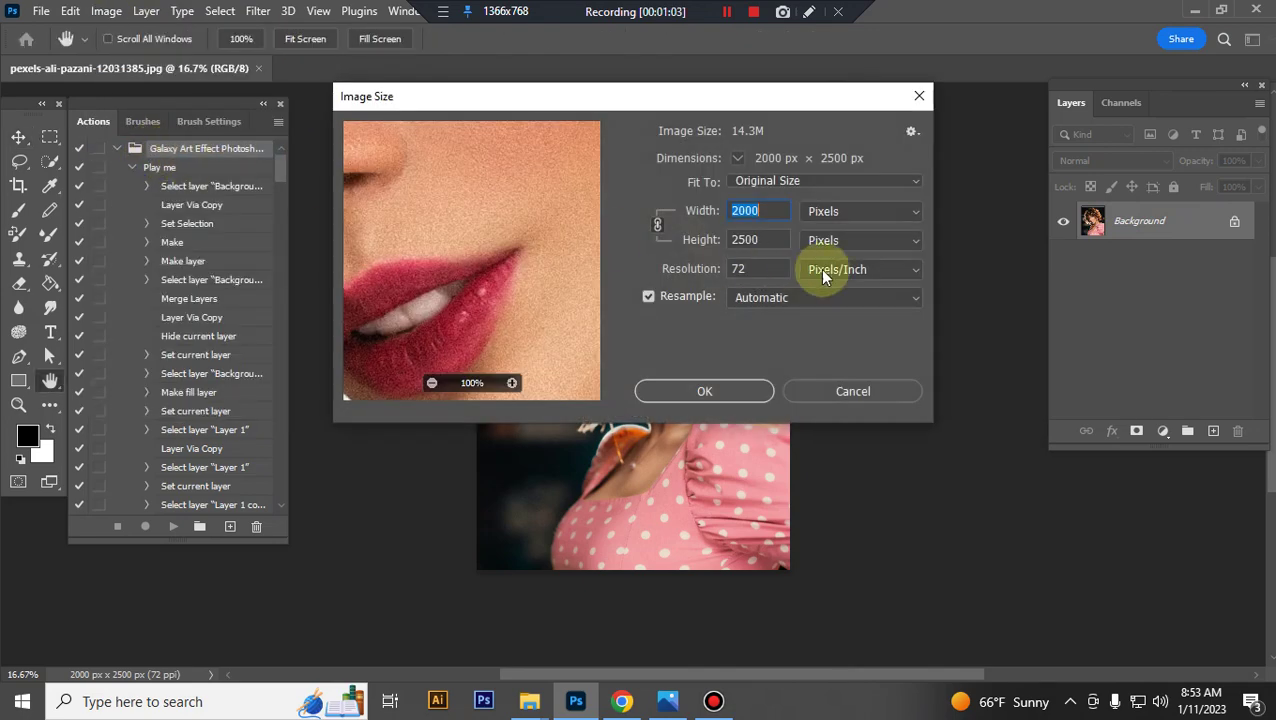
{"action": "left_click", "coordinate": [720, 390]}
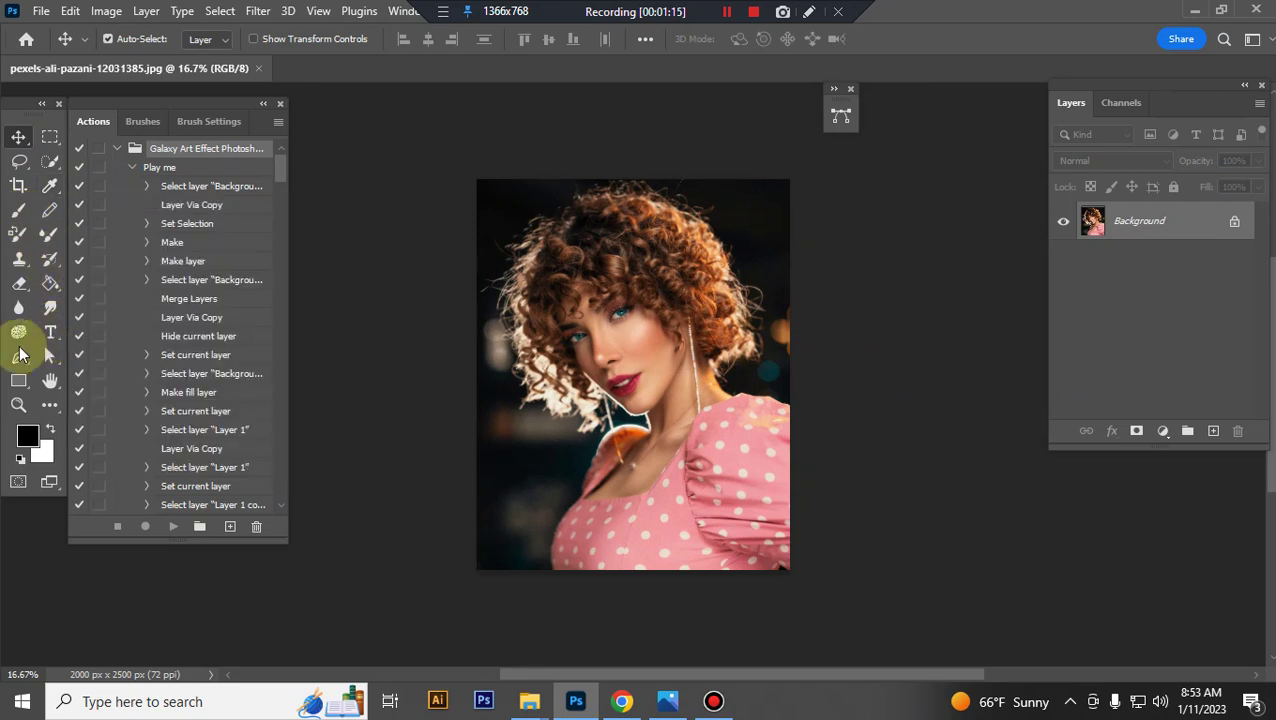
Choose the Quick Selection tool to select the curly-haired woman.
{"action": "left_click", "coordinate": [55, 168]}
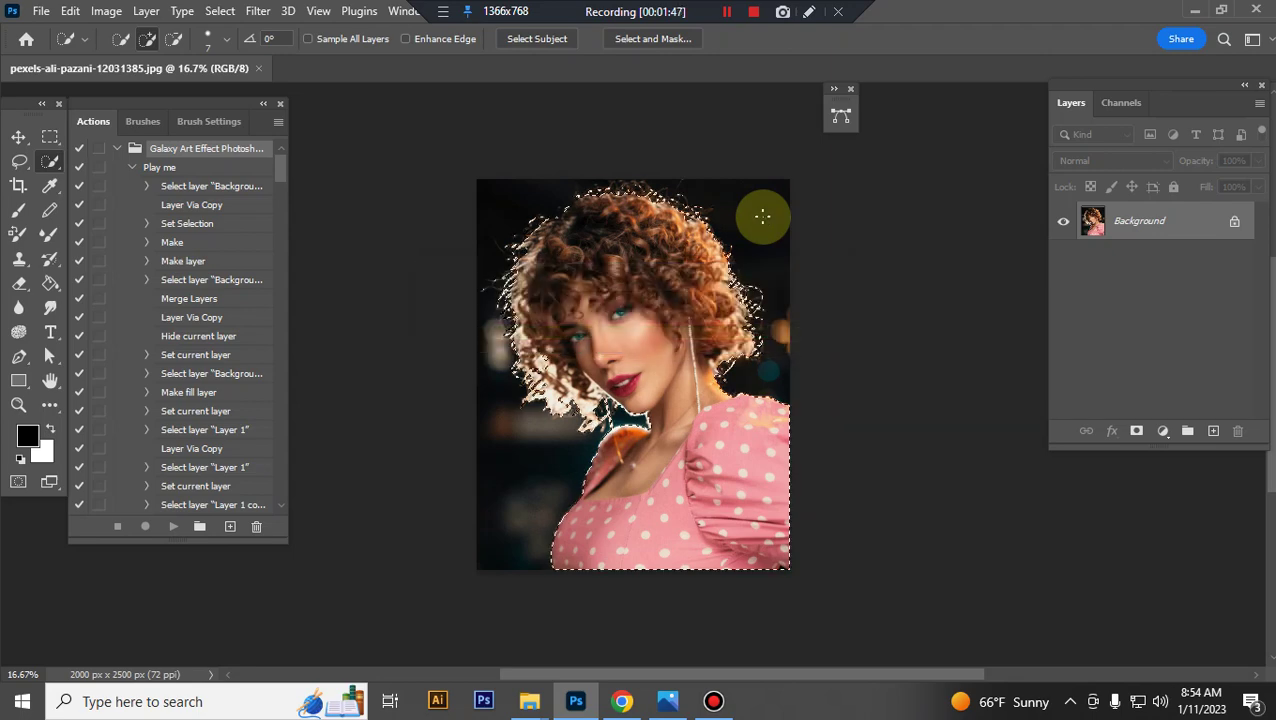
Add a new empty layer named 'paint' above the photo.
{"action": "left_click", "coordinate": [1213, 430]}
{"action": "double_click", "coordinate": [1129, 221]}
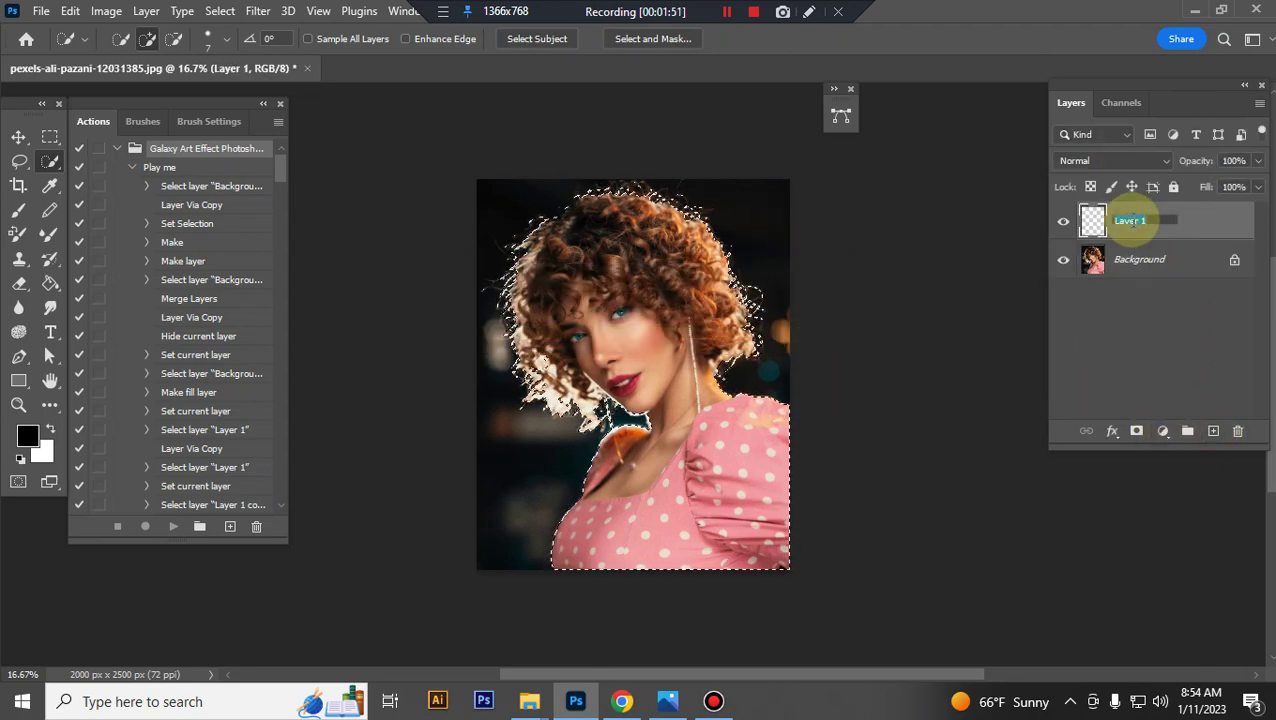
{"action": "type", "text": "paint"}
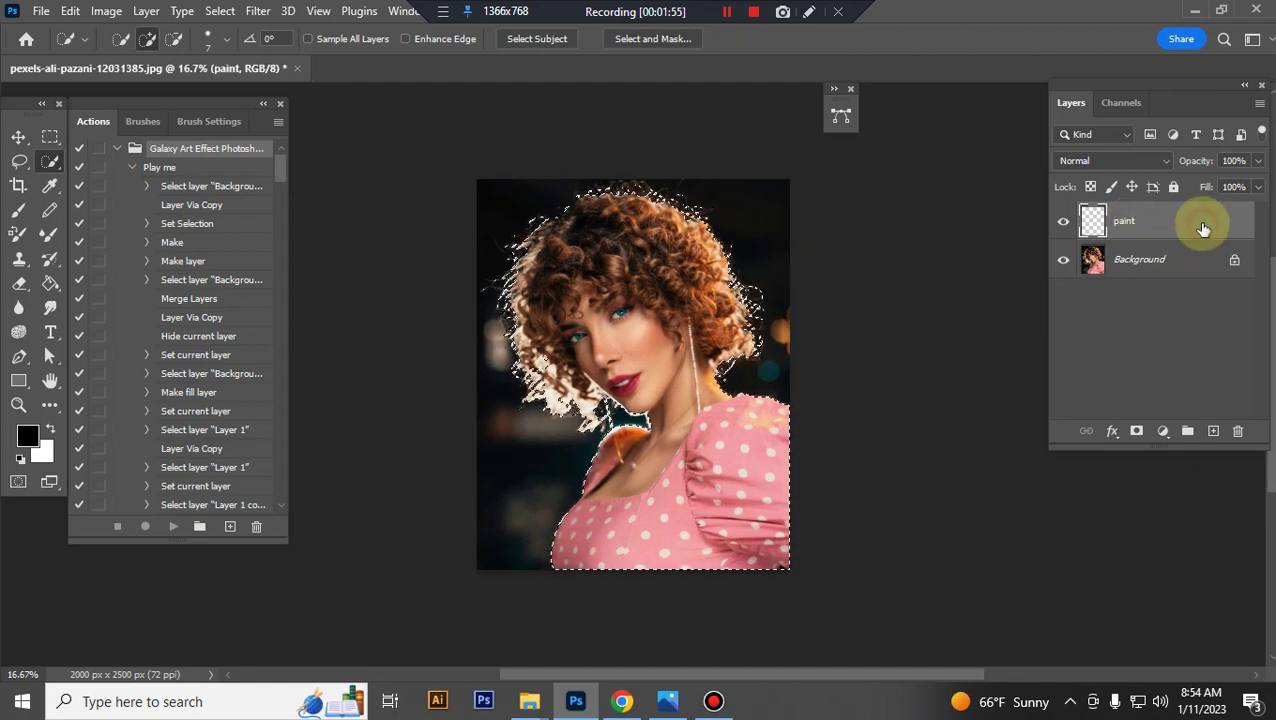
{"action": "key", "text": "Return"}
Fill the woman's selected silhouette with ff0000 red, then deselect.
{"action": "left_click", "coordinate": [30, 430]}
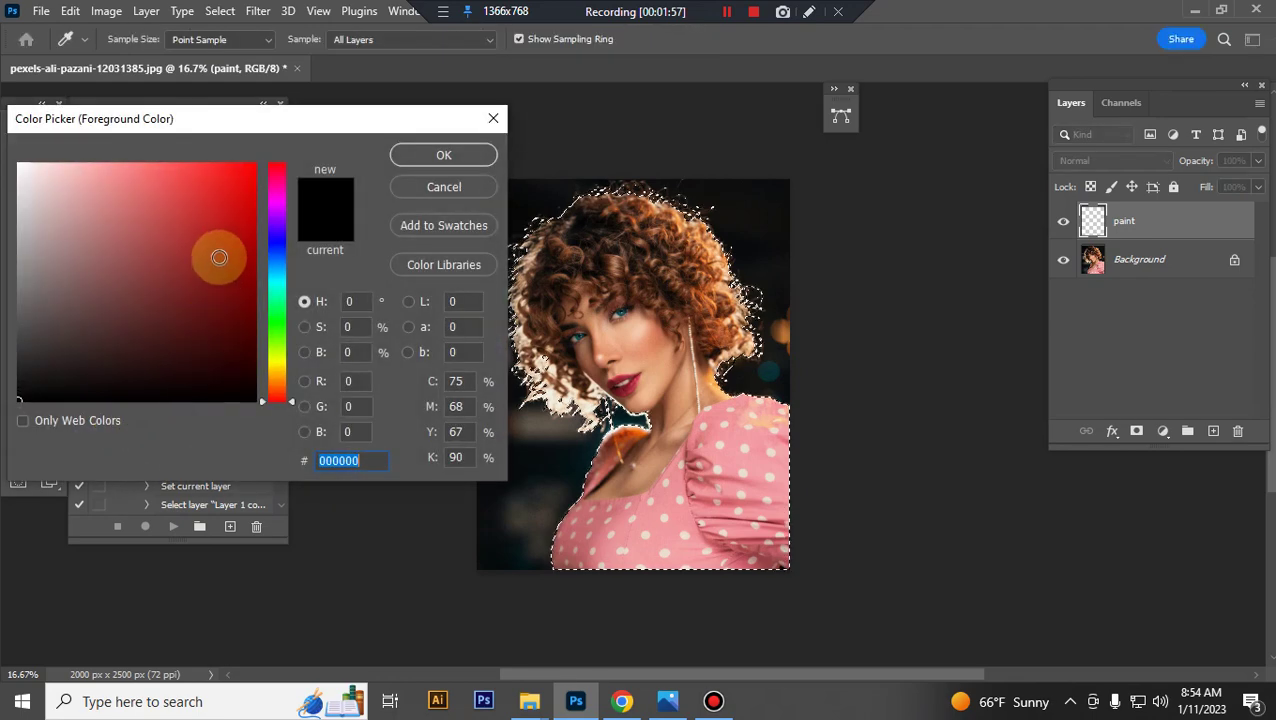
{"action": "type", "text": "ff0000"}
{"action": "left_click", "coordinate": [443, 157]}
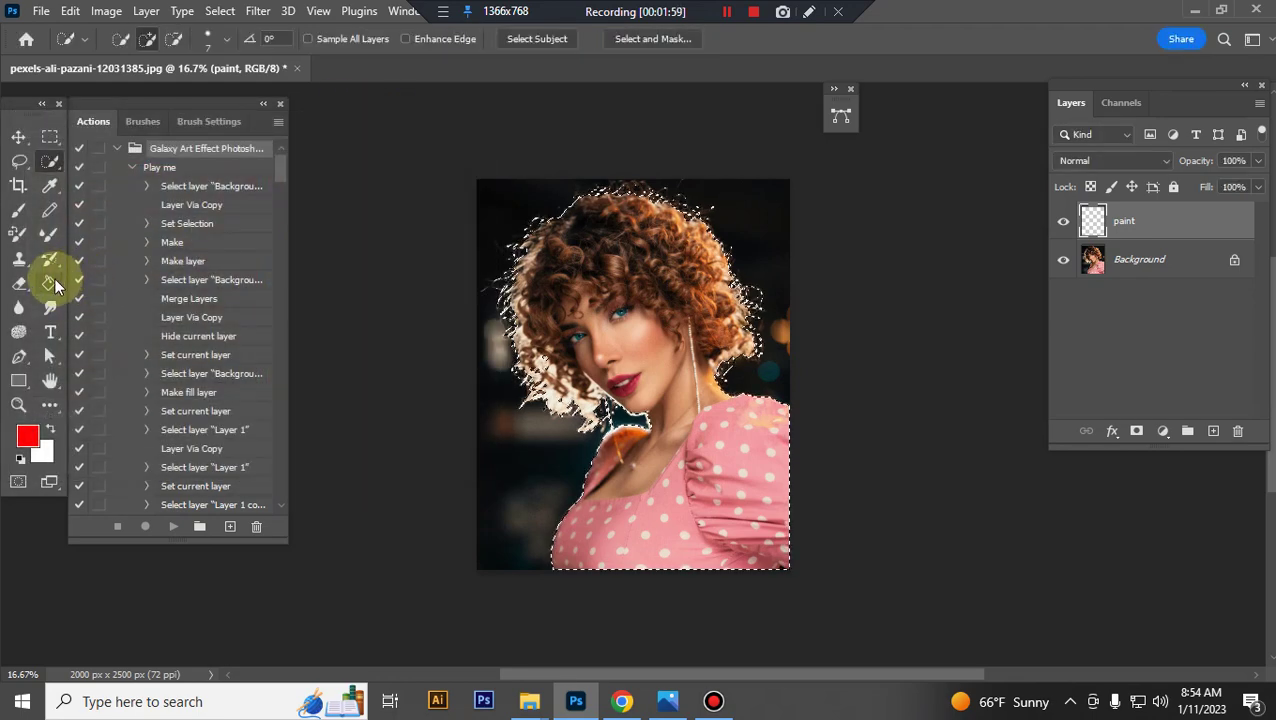
{"action": "left_click", "coordinate": [50, 283]}
{"action": "left_click", "coordinate": [636, 366]}
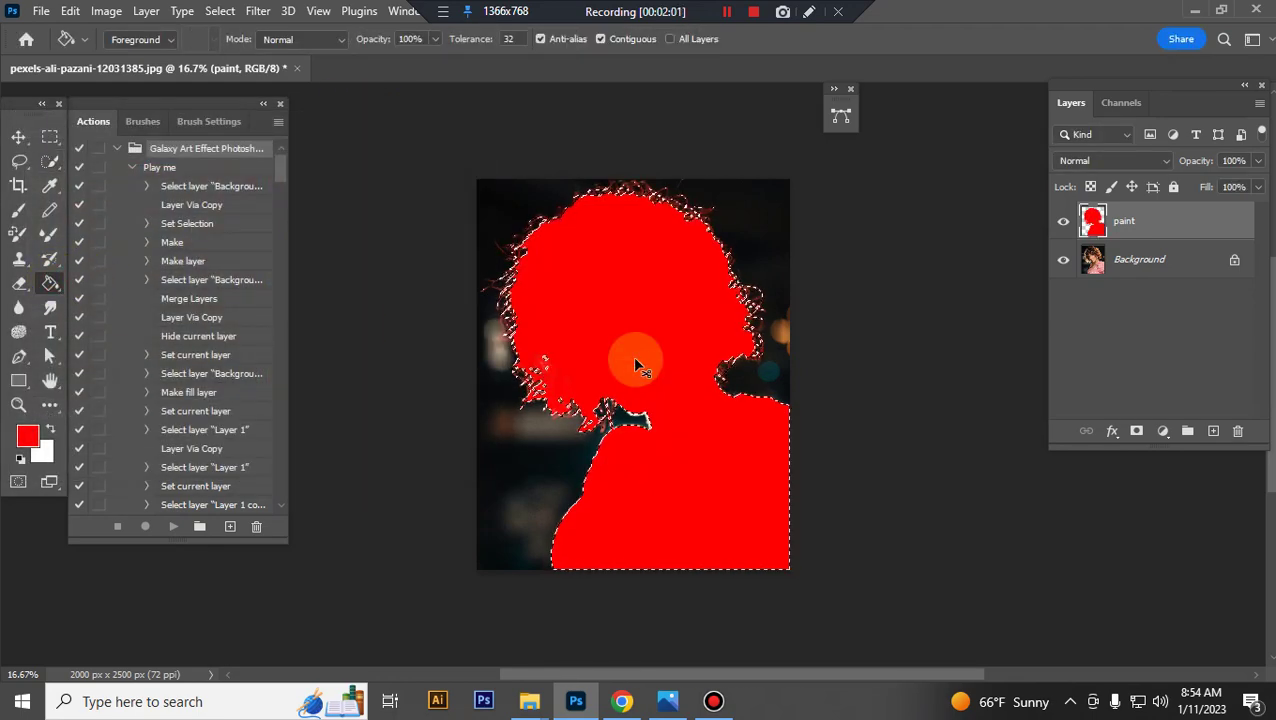
{"action": "key", "text": "ctrl+d"}
Hide the paint layer and reset colours to default black and white.
{"action": "left_click", "coordinate": [18, 136]}
{"action": "left_click", "coordinate": [1062, 222]}
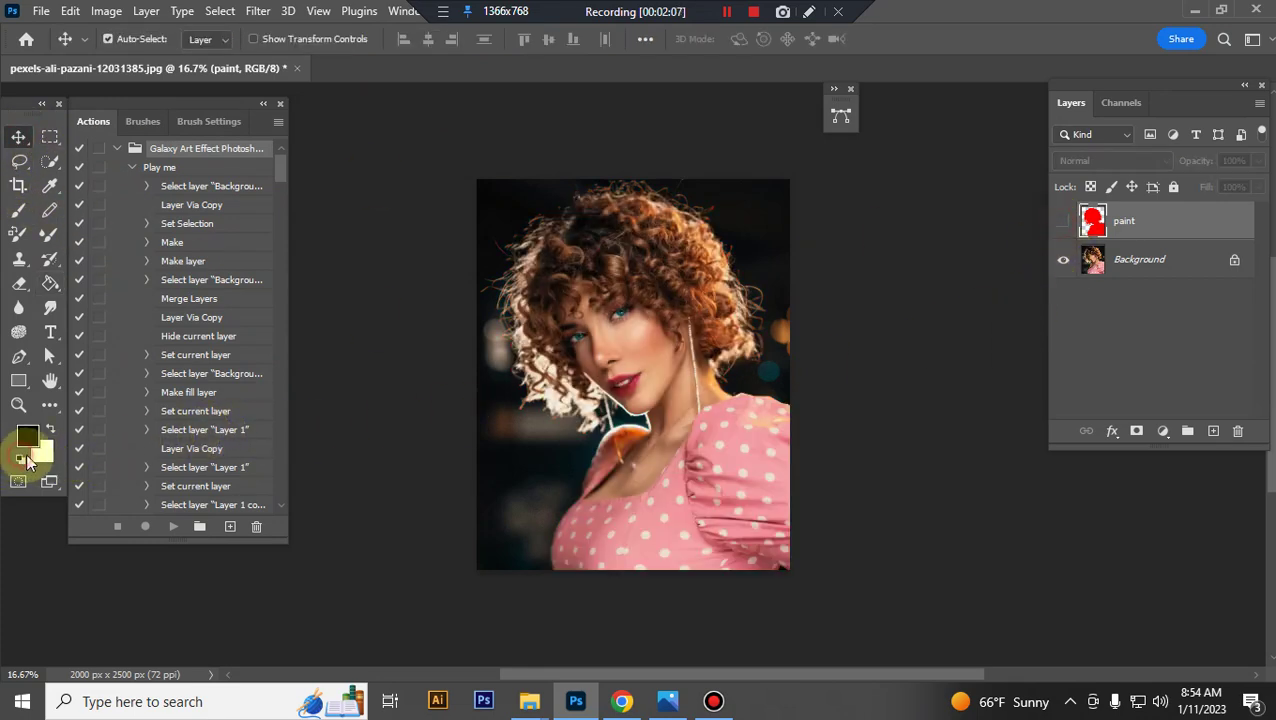
{"action": "left_click", "coordinate": [20, 459]}
Run the Play me action to make the galaxy effect, then zoom in to inspect.
{"action": "left_click", "coordinate": [180, 170]}
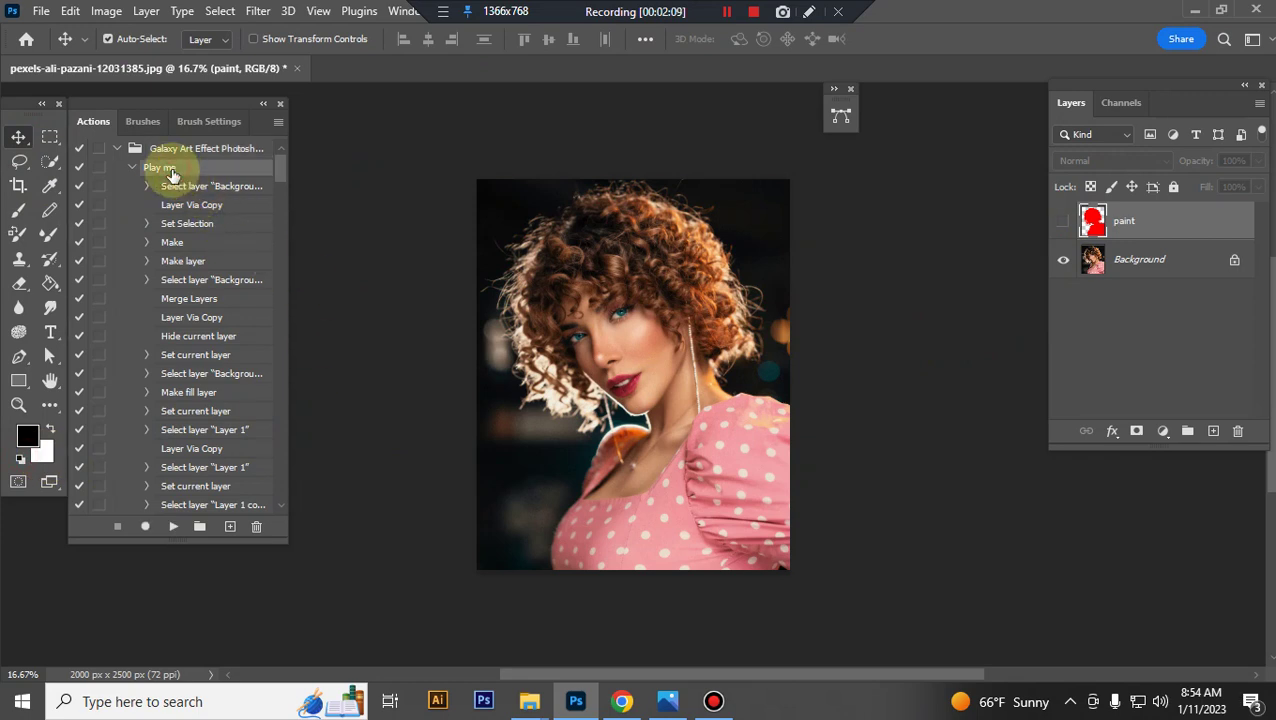
{"action": "left_click", "coordinate": [173, 527]}
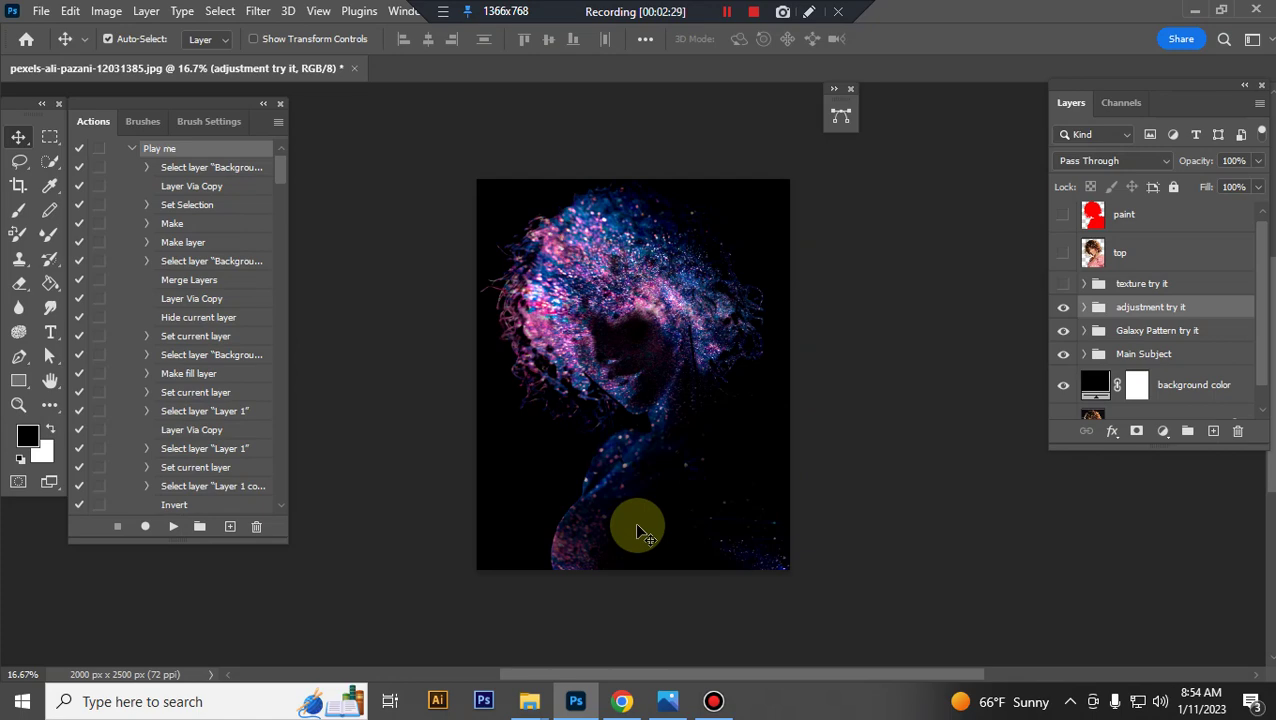
{"action": "key", "text": "ctrl+plus"}
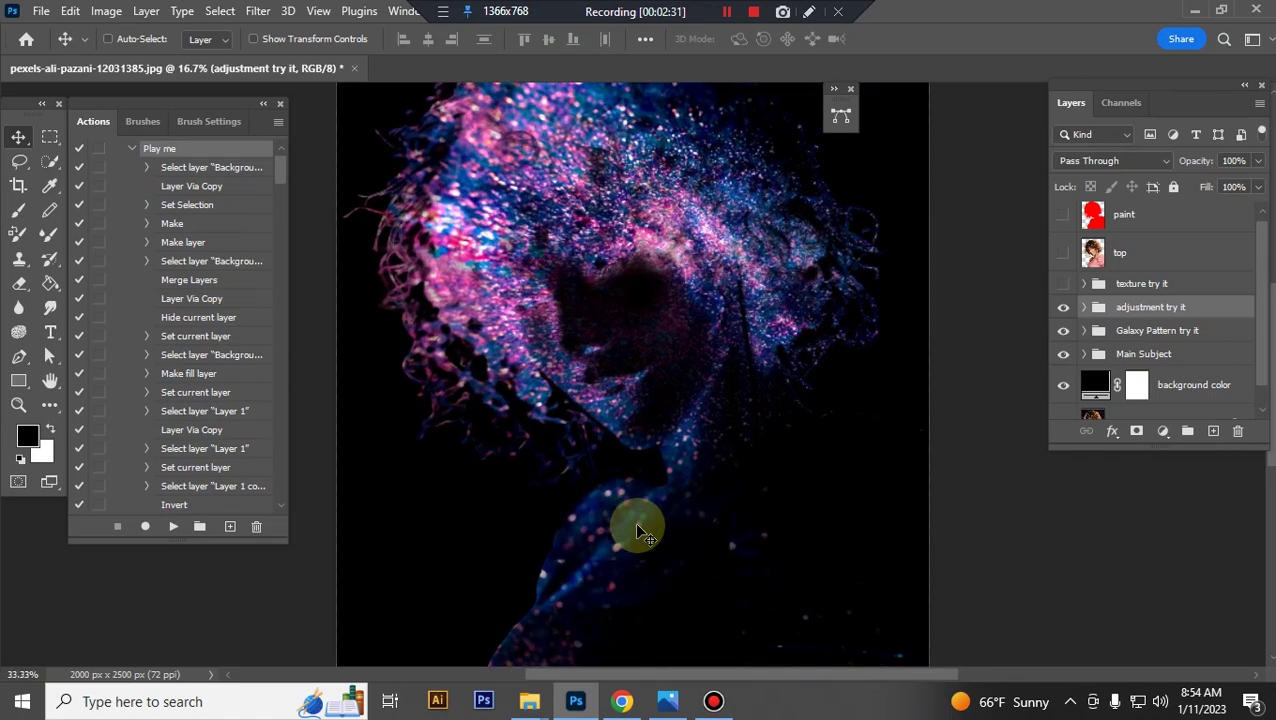
{"action": "key", "text": "ctrl+minus"}
{"action": "key", "text": "ctrl+minus"}
{"action": "key", "text": "ctrl+plus"}
{"action": "key", "text": "ctrl+plus"}
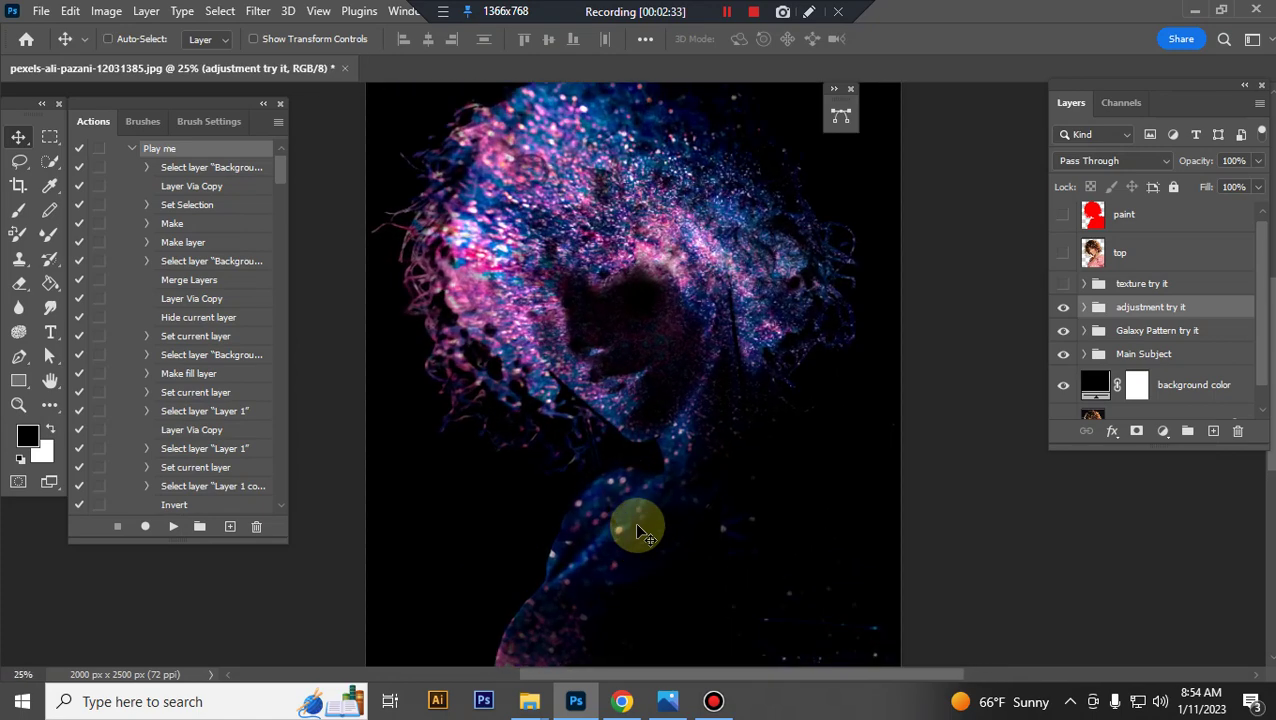
{"action": "key", "text": "ctrl+plus"}
{"action": "key", "text": "ctrl+minus"}
{"action": "key", "text": "ctrl+minus"}
{"action": "key", "text": "ctrl+plus"}
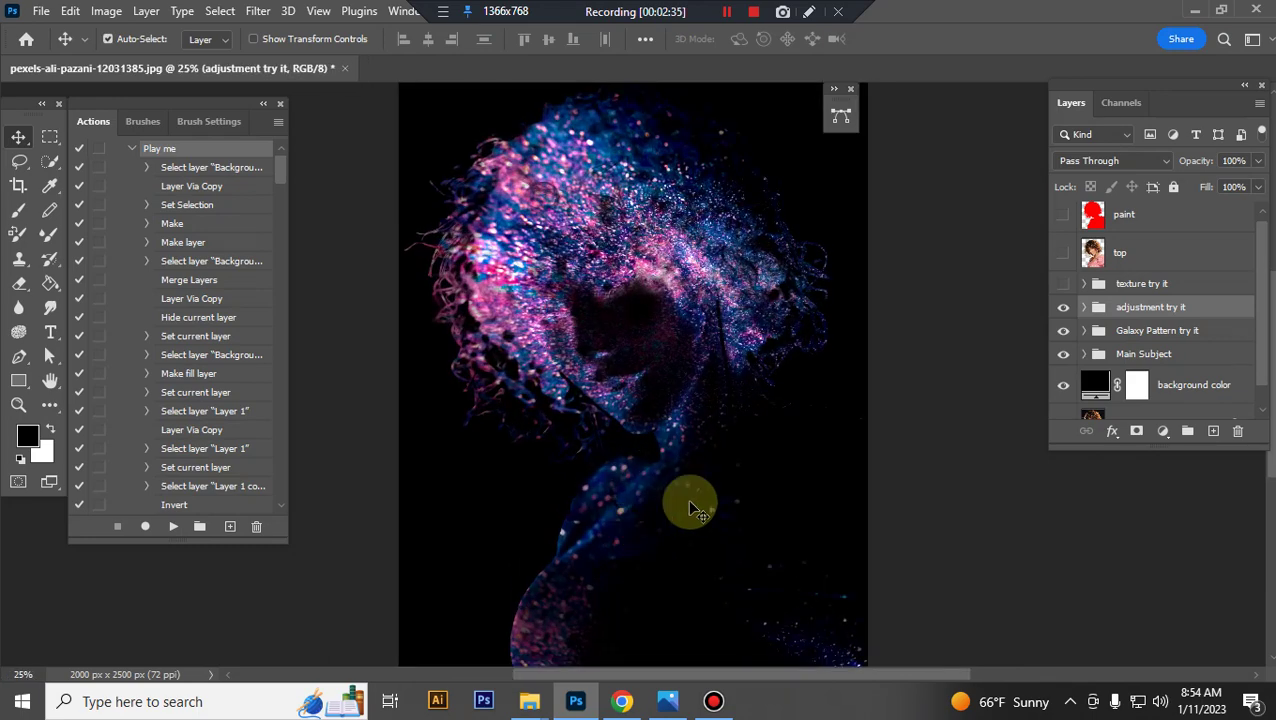
Show the texture try it group and zoom in on the added texture.
{"action": "left_click", "coordinate": [1150, 284]}
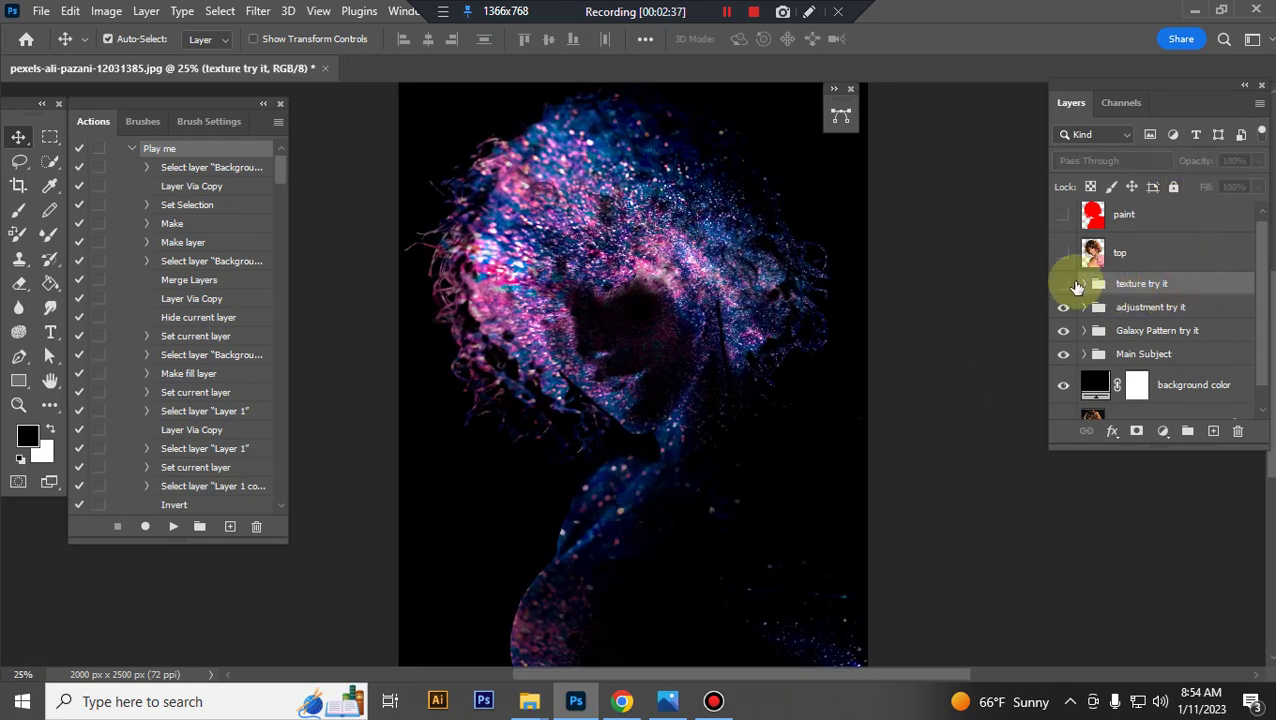
{"action": "left_click", "coordinate": [1064, 285]}
{"action": "key", "text": "ctrl+plus"}
{"action": "key", "text": "ctrl+plus"}
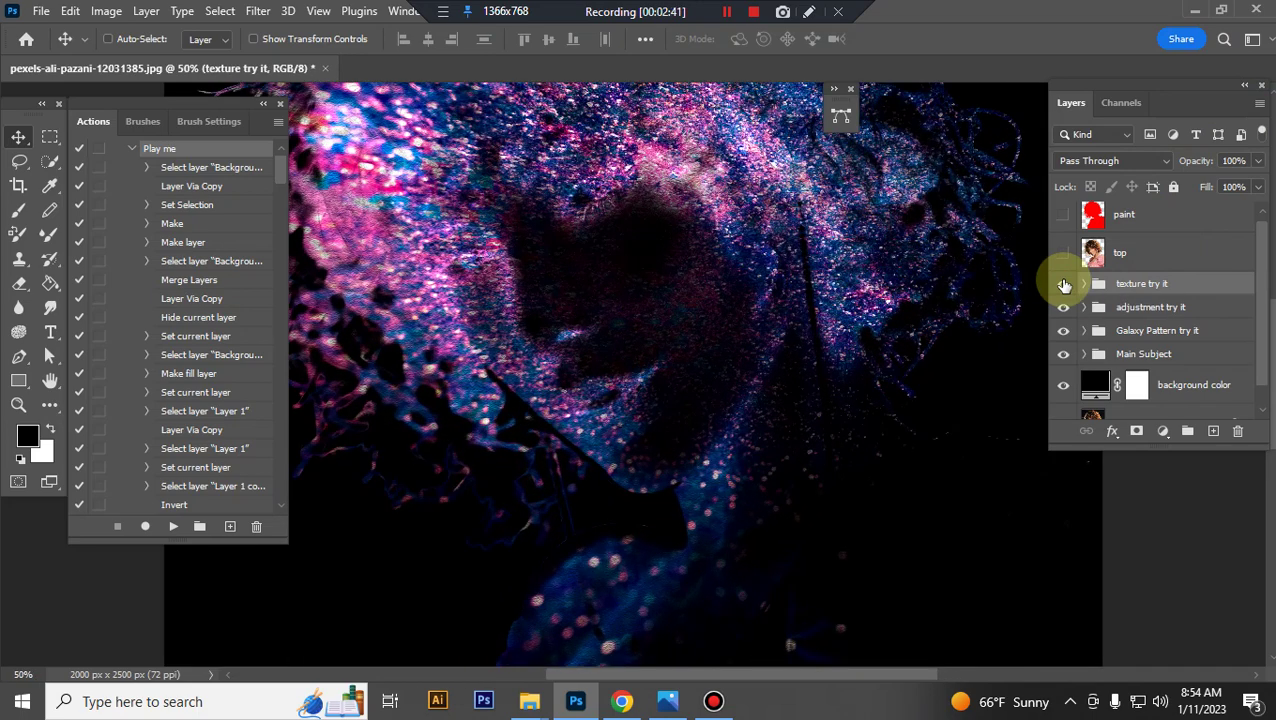
{"action": "key", "text": "ctrl+plus"}
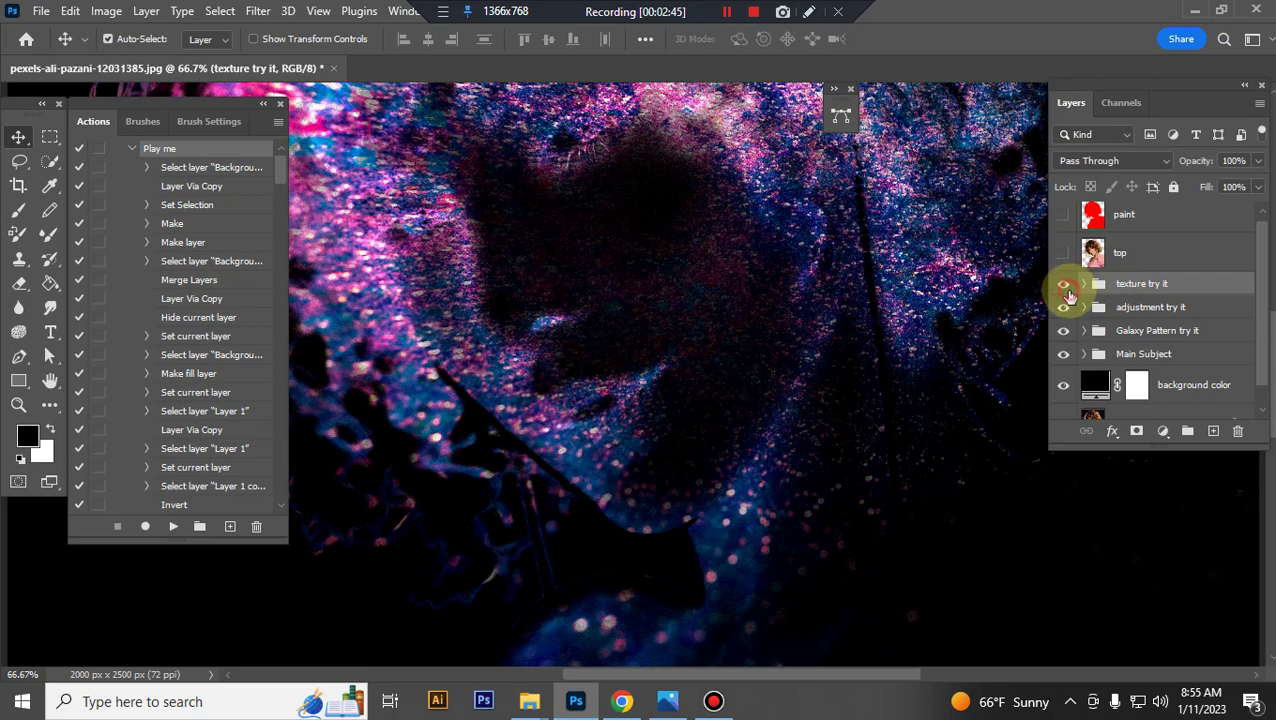
Expand the texture group, preview the texture 2 scanline overlay, then hide it.
{"action": "left_click", "coordinate": [1083, 284]}
{"action": "scroll", "coordinate": [1140, 330], "scroll_direction": "down", "scroll_amount": 3}
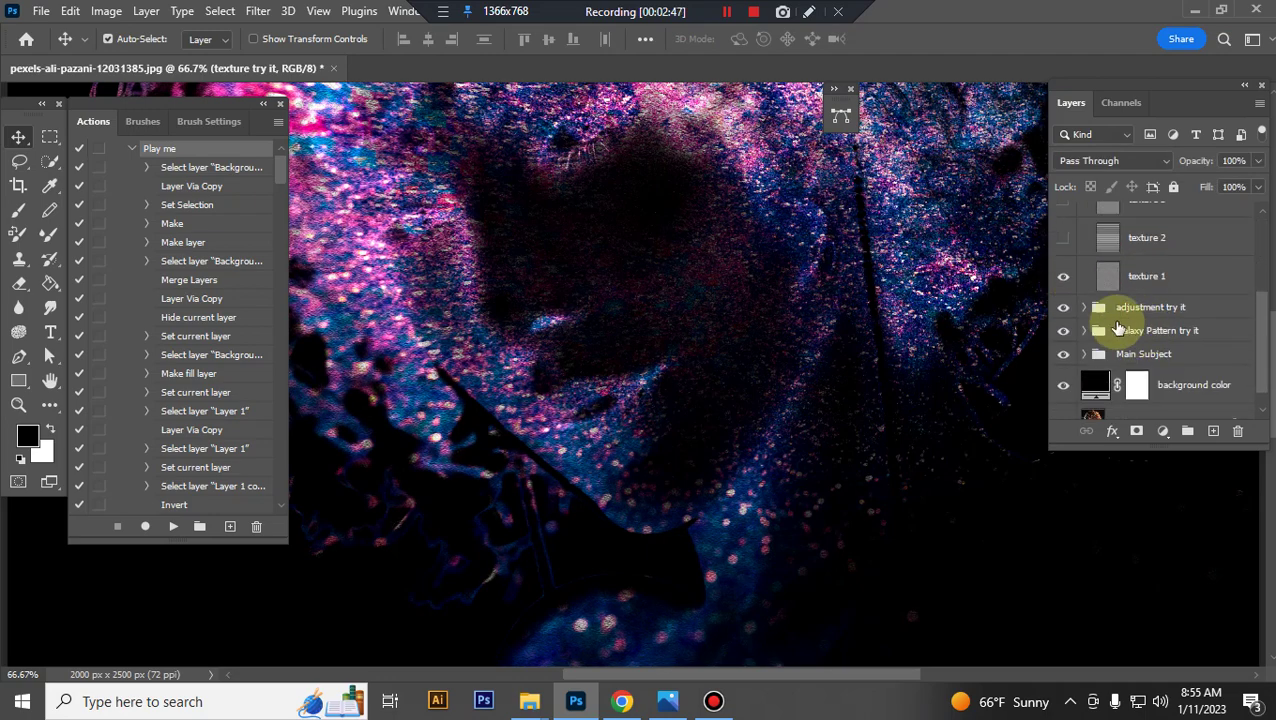
{"action": "left_click", "coordinate": [1063, 277]}
{"action": "left_click", "coordinate": [1063, 239]}
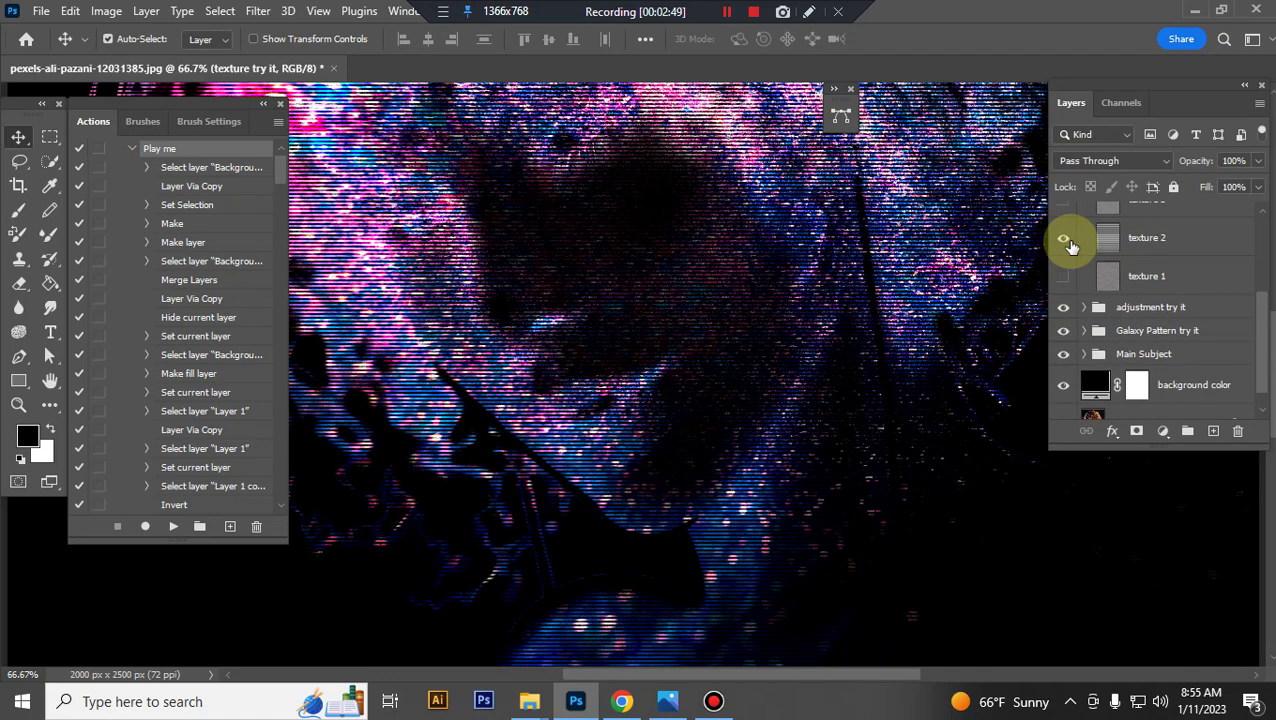
{"action": "key", "text": "ctrl+minus"}
{"action": "key", "text": "ctrl+minus"}
{"action": "key", "text": "ctrl+minus"}
{"action": "key", "text": "ctrl+plus"}
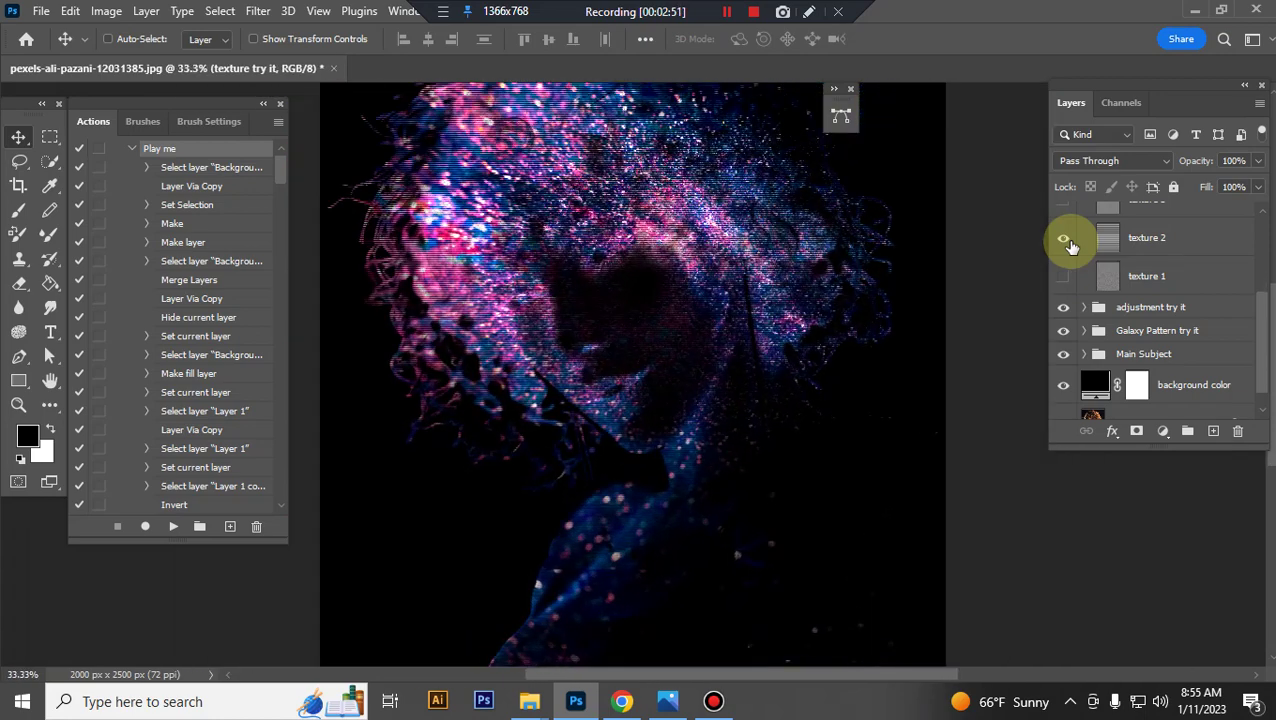
{"action": "scroll", "coordinate": [1158, 262], "scroll_direction": "up", "scroll_amount": 2}
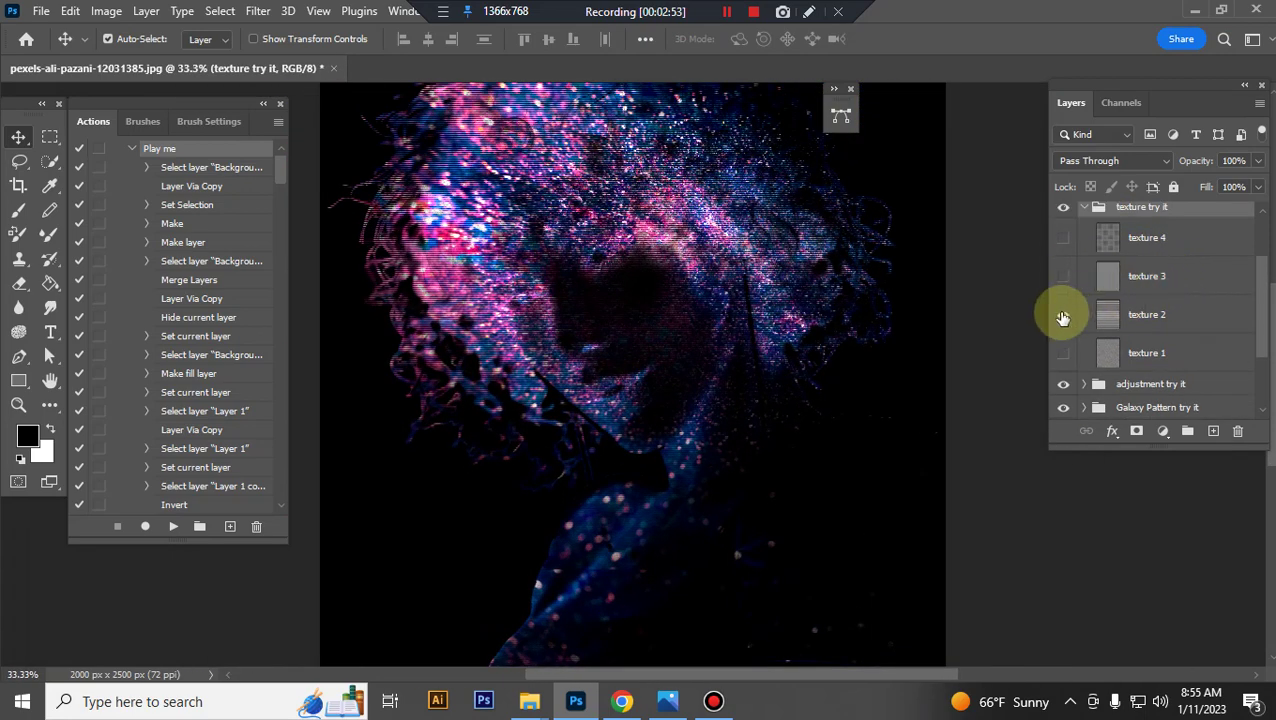
{"action": "left_click", "coordinate": [1062, 316]}
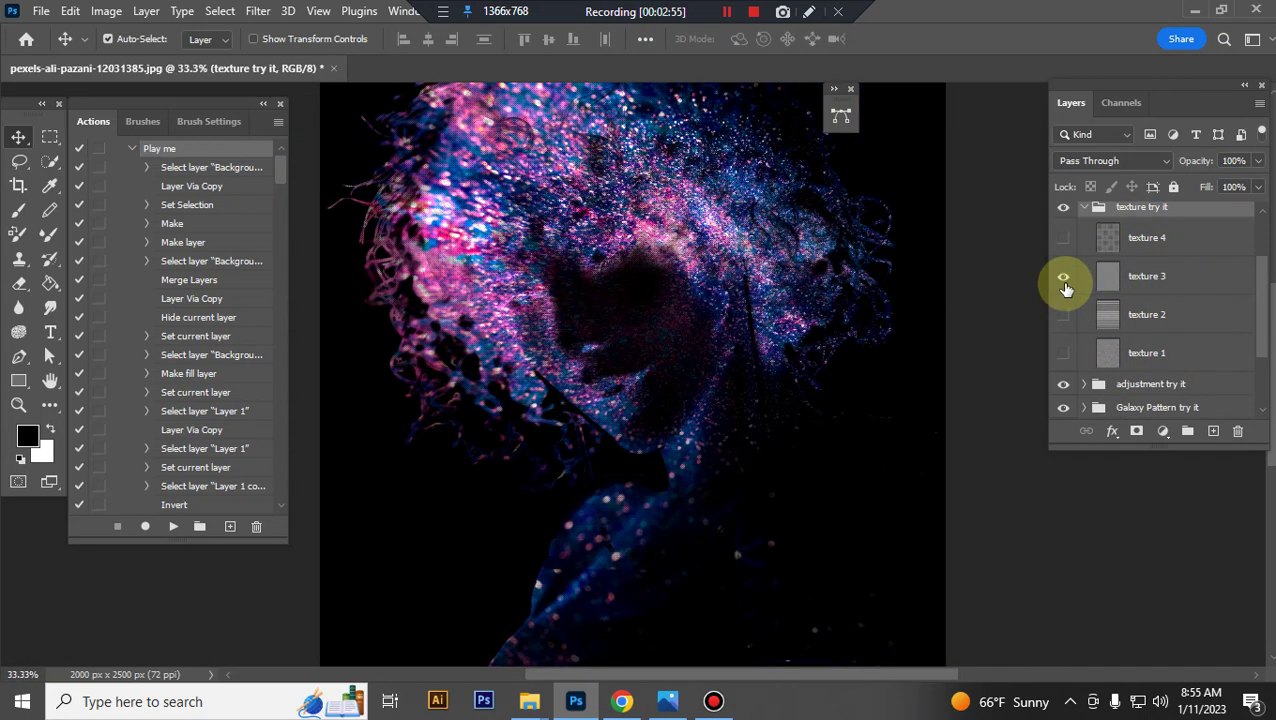
Preview the texture 4 halftone dot overlay up close, then hide it.
{"action": "key", "text": "ctrl+plus"}
{"action": "key", "text": "ctrl+plus"}
{"action": "key", "text": "ctrl+plus"}
{"action": "key", "text": "ctrl+minus"}
{"action": "key", "text": "ctrl+minus"}
{"action": "key", "text": "ctrl+minus"}
{"action": "left_click", "coordinate": [1063, 238]}
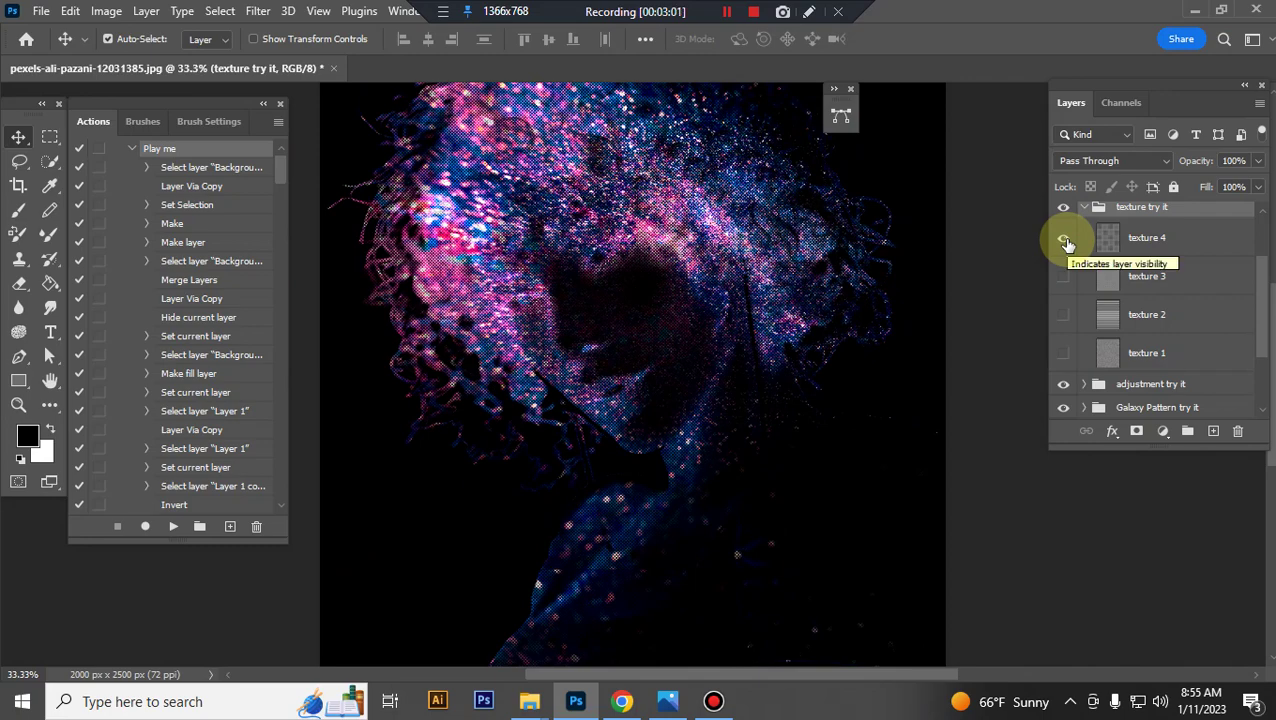
{"action": "key", "text": "ctrl+plus"}
{"action": "key", "text": "ctrl+plus"}
{"action": "key", "text": "ctrl+minus"}
{"action": "key", "text": "ctrl+minus"}
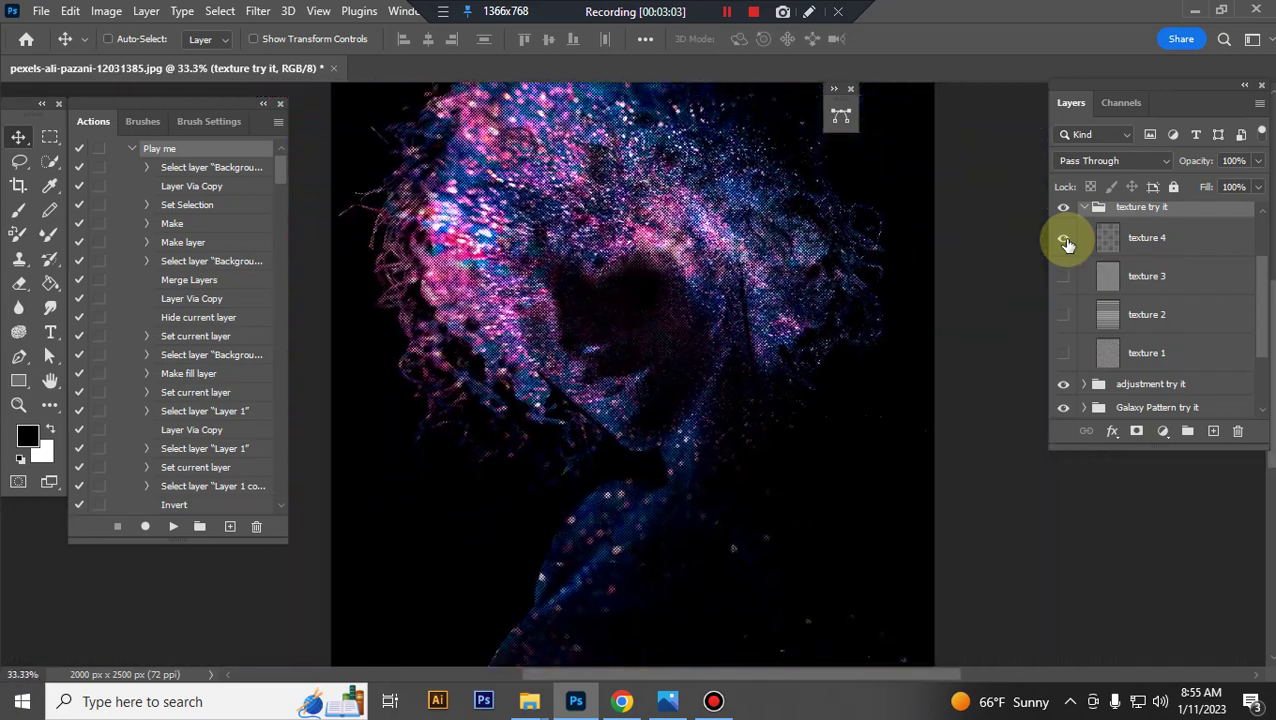
{"action": "key", "text": "ctrl+minus"}
{"action": "key", "text": "ctrl+minus"}
{"action": "key", "text": "ctrl+minus"}
{"action": "left_click", "coordinate": [1063, 238]}
Collapse and hide the texture try it group; compare with adjustments off and on.
{"action": "left_click", "coordinate": [1083, 210]}
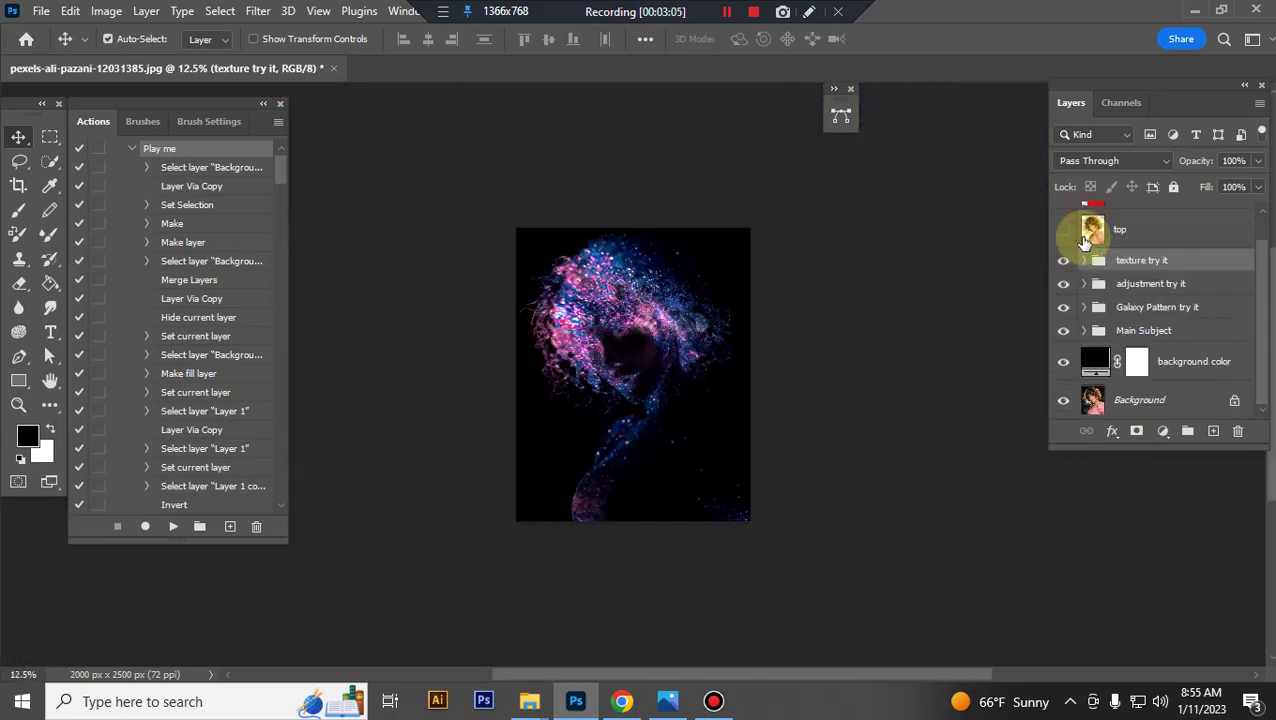
{"action": "left_click", "coordinate": [1063, 260]}
{"action": "left_click", "coordinate": [1063, 285]}
{"action": "left_click", "coordinate": [1063, 285]}
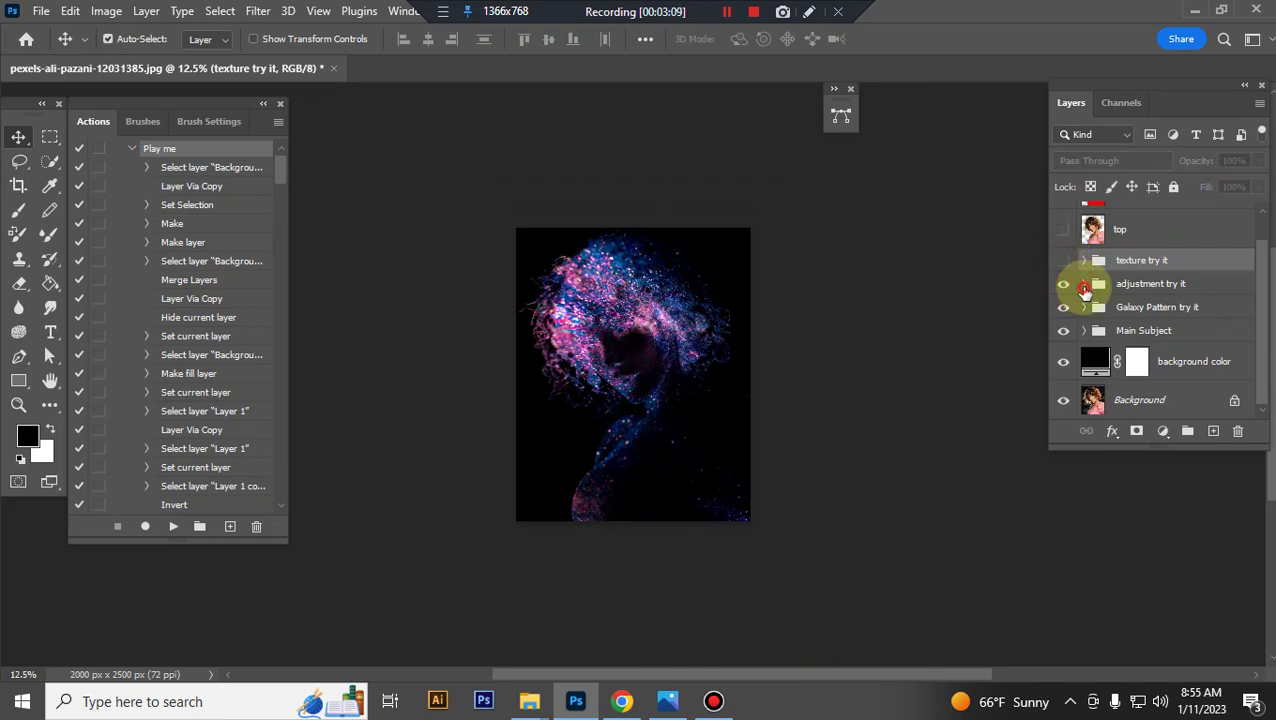
In adjustment try it, set Vibrance 1 to vibrance +35 and saturation +15.
{"action": "left_click", "coordinate": [1083, 284]}
{"action": "scroll", "coordinate": [1127, 318], "scroll_direction": "down", "scroll_amount": 2}
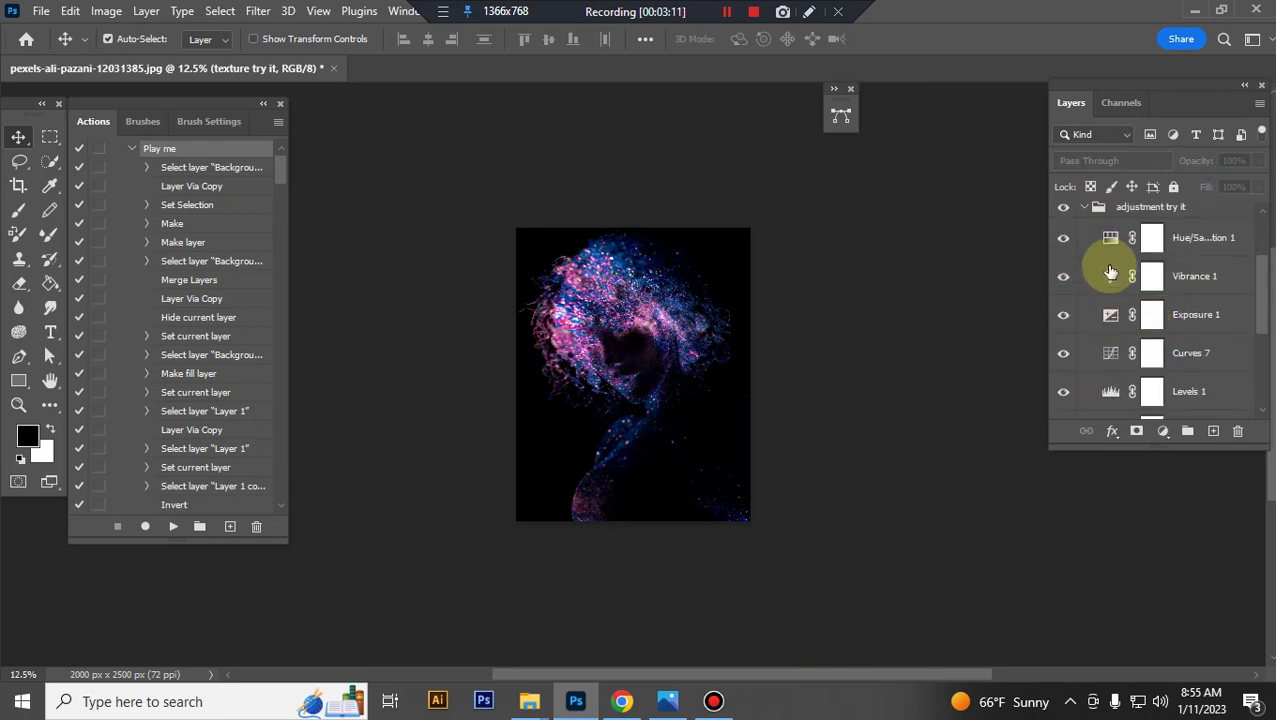
{"action": "scroll", "coordinate": [1110, 270], "scroll_direction": "up", "scroll_amount": 1}
{"action": "double_click", "coordinate": [1111, 279]}
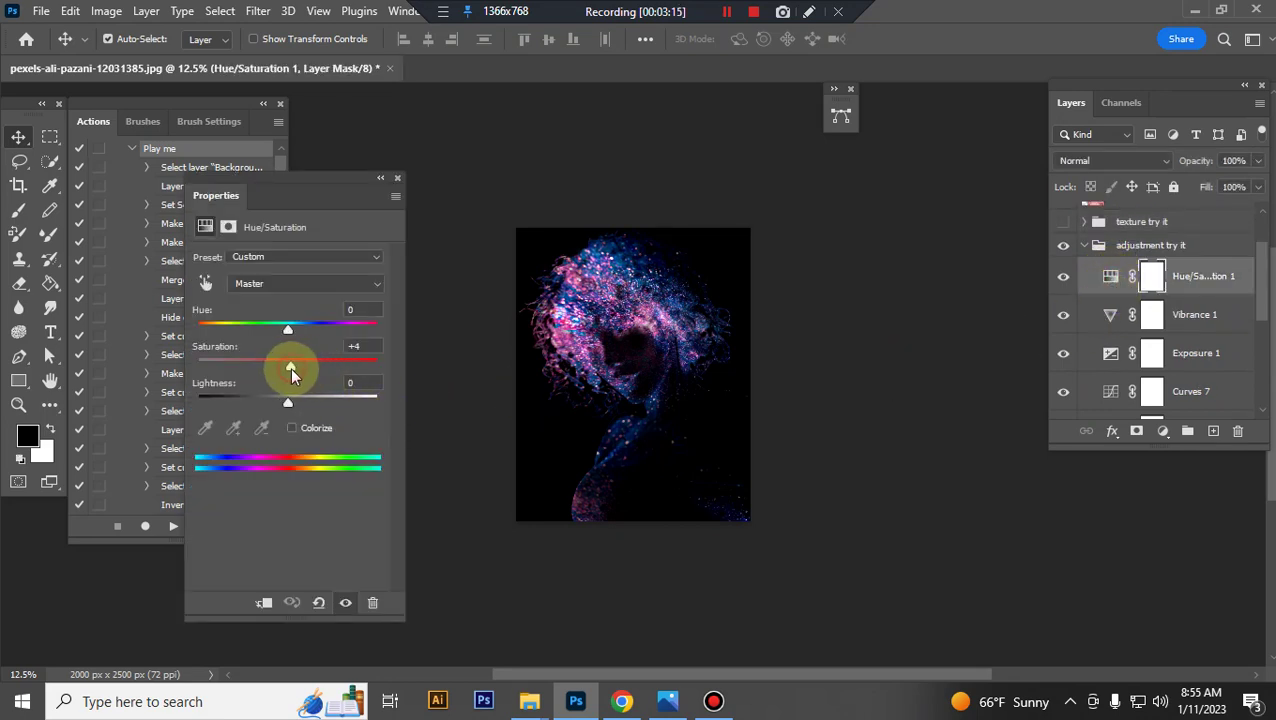
{"action": "left_click", "coordinate": [1110, 316]}
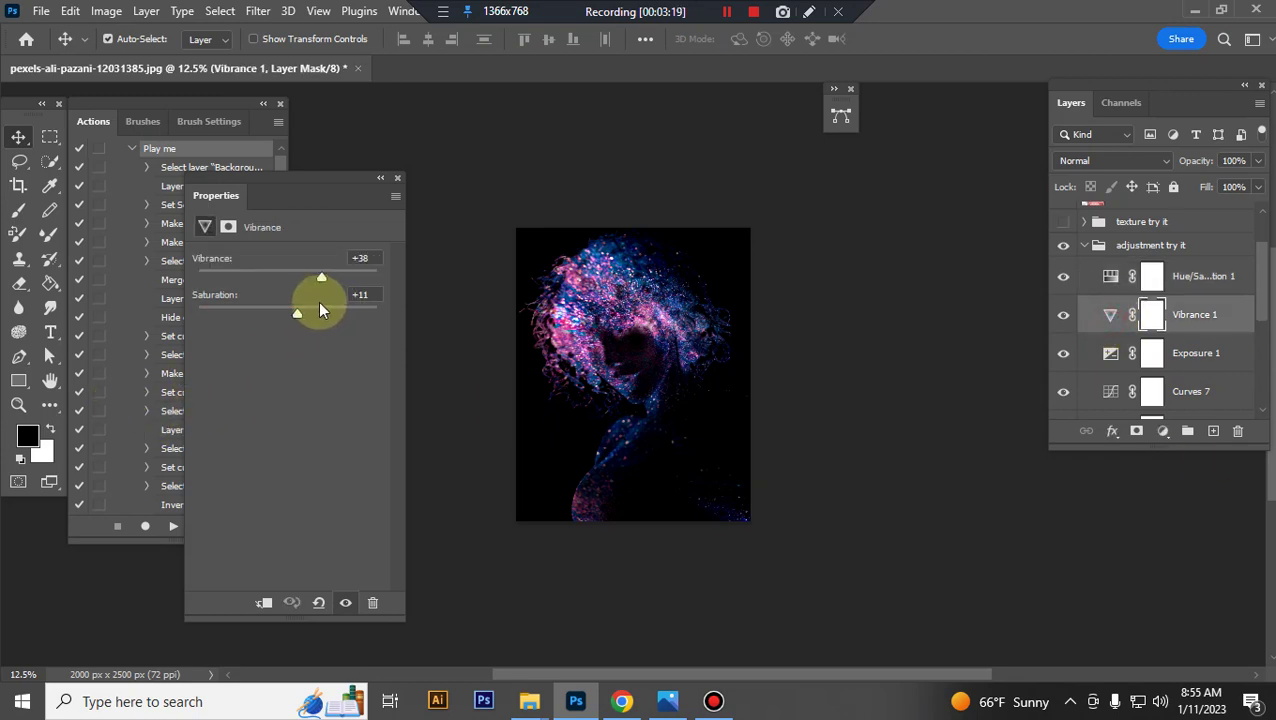
{"action": "left_click_drag", "start_coordinate": [322, 277], "coordinate": [319, 278]}
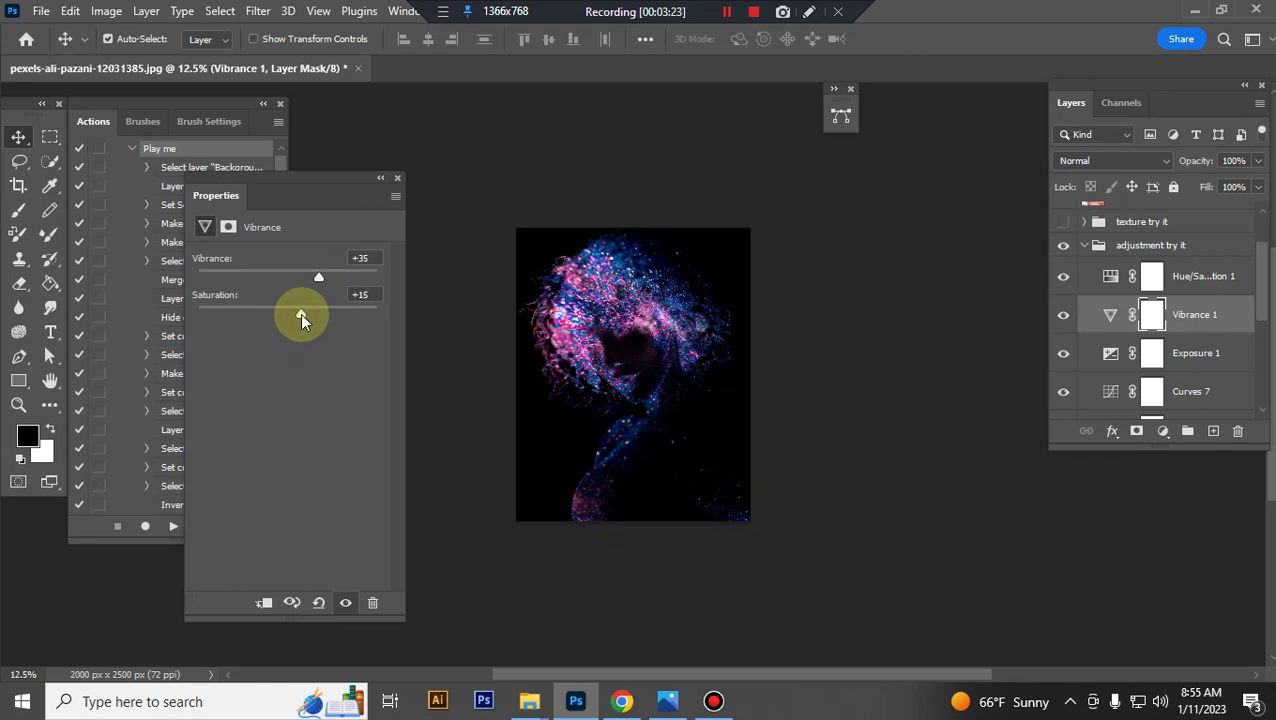
{"action": "left_click", "coordinate": [1147, 338]}
Pull the Levels 1 highlight input in to 212.
{"action": "scroll", "coordinate": [1143, 343], "scroll_direction": "down", "scroll_amount": 1}
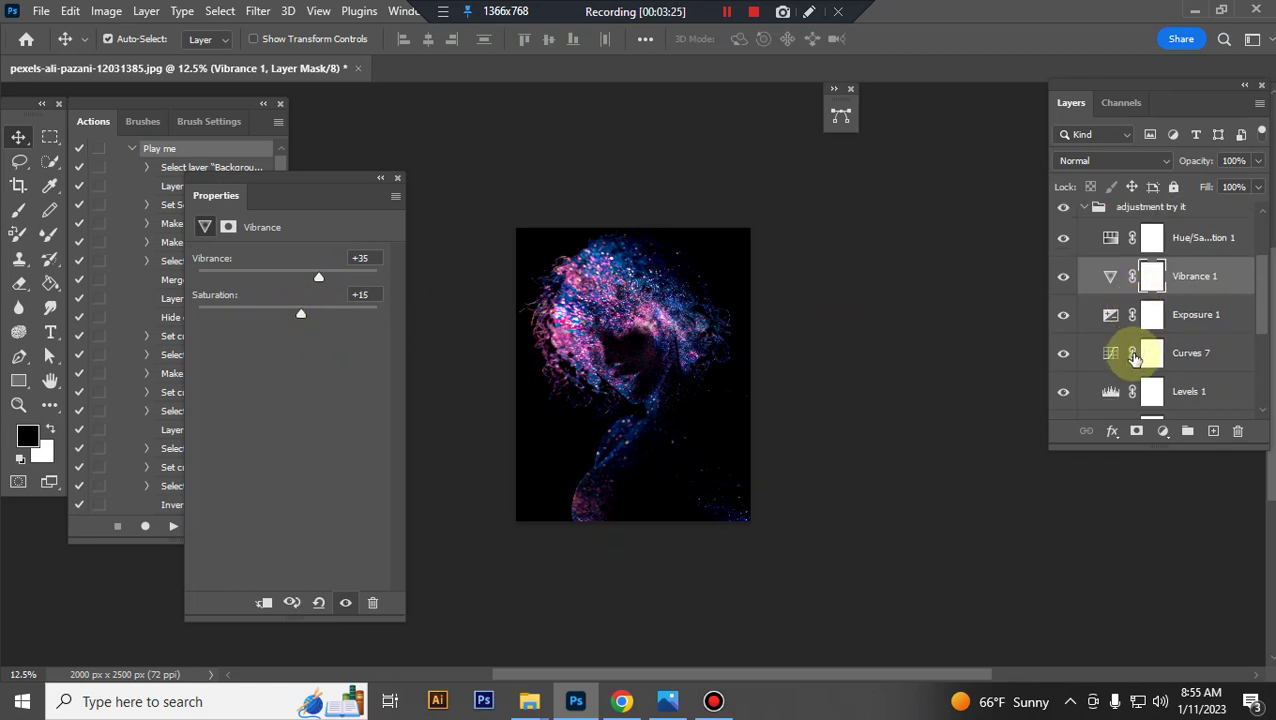
{"action": "scroll", "coordinate": [1131, 372], "scroll_direction": "down", "scroll_amount": 1}
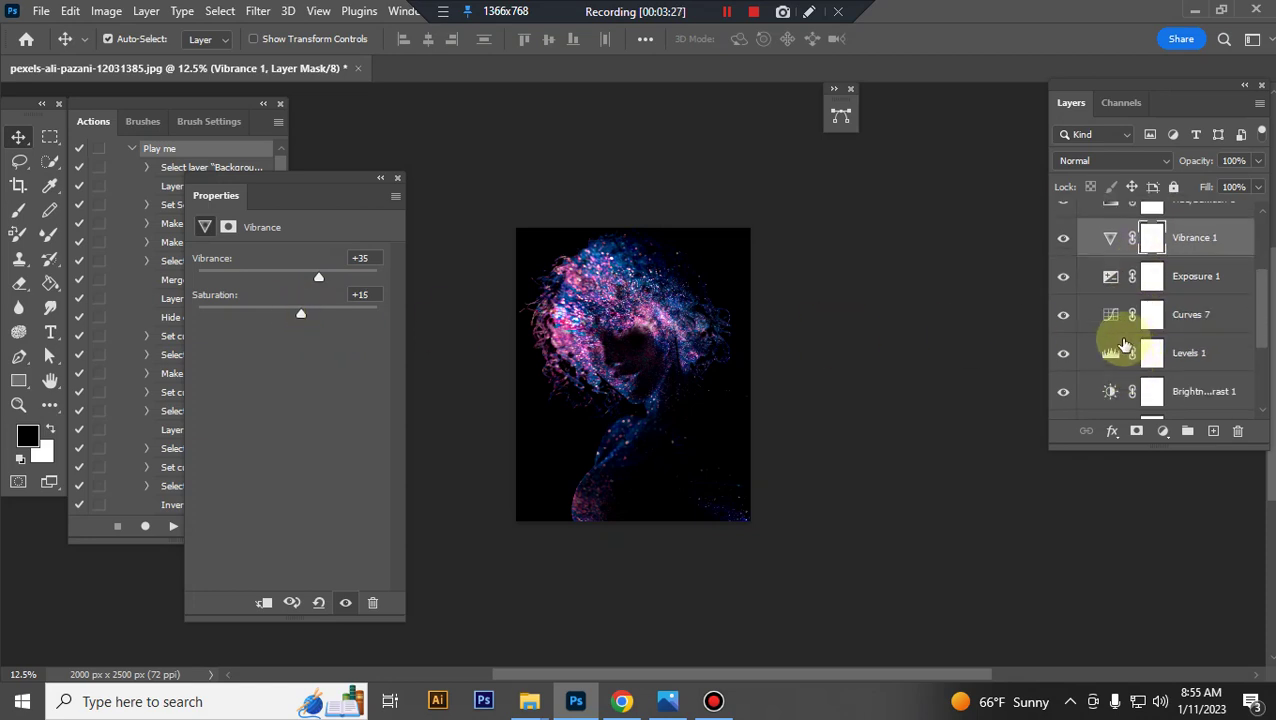
{"action": "left_click", "coordinate": [1111, 357]}
{"action": "left_click_drag", "start_coordinate": [380, 393], "coordinate": [358, 394]}
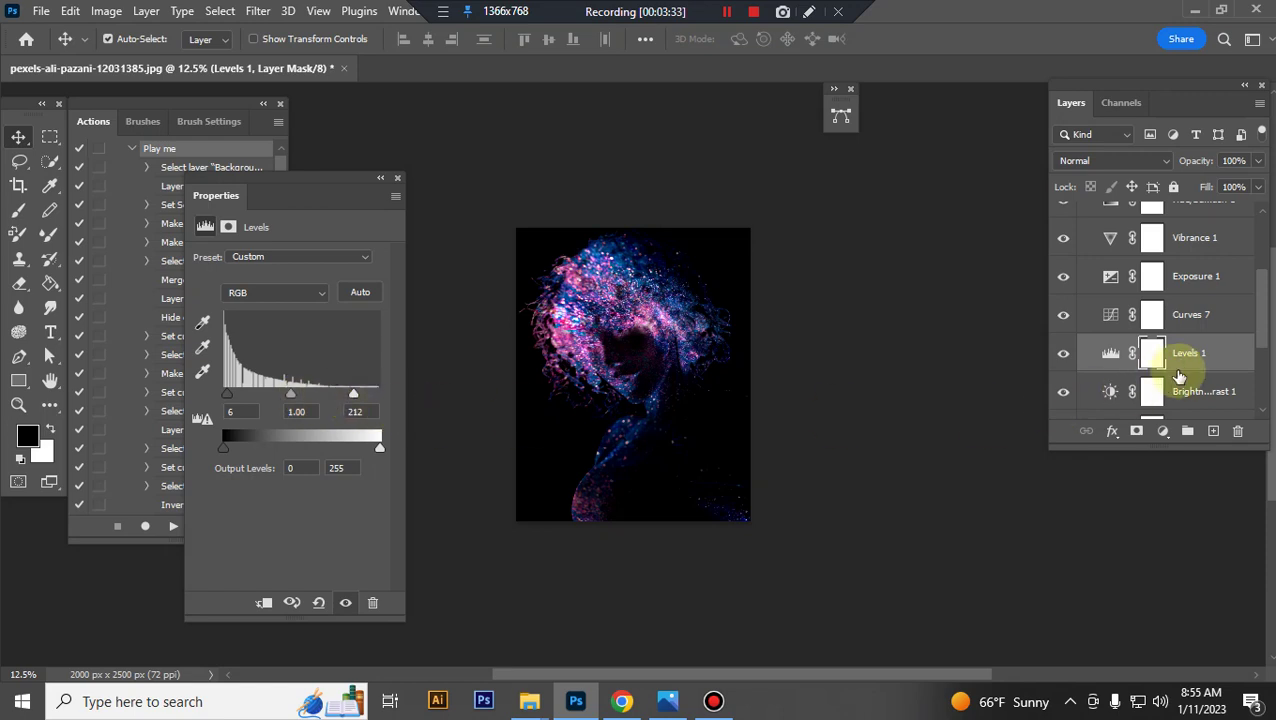
Raise Brightness/Contrast 1 contrast from -30 to -22 and collapse the group.
{"action": "scroll", "coordinate": [1120, 350], "scroll_direction": "down", "scroll_amount": 2}
{"action": "left_click", "coordinate": [1110, 316]}
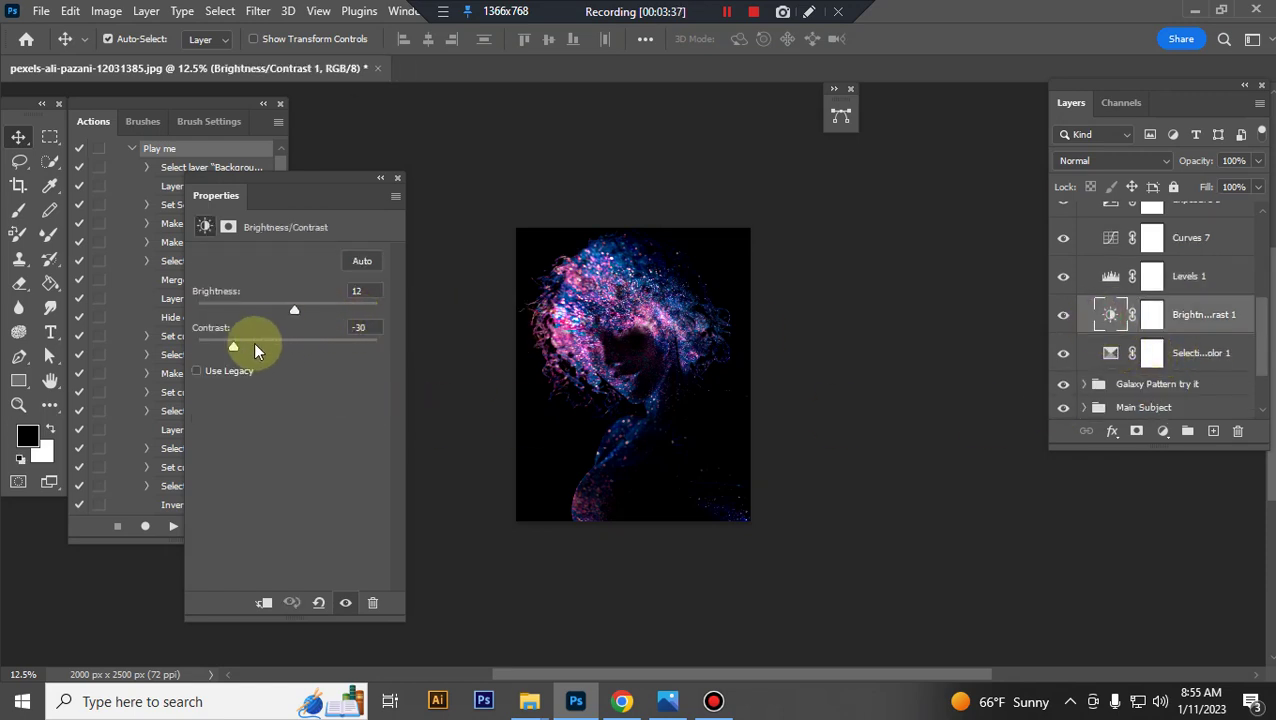
{"action": "left_click_drag", "start_coordinate": [232, 346], "coordinate": [247, 346]}
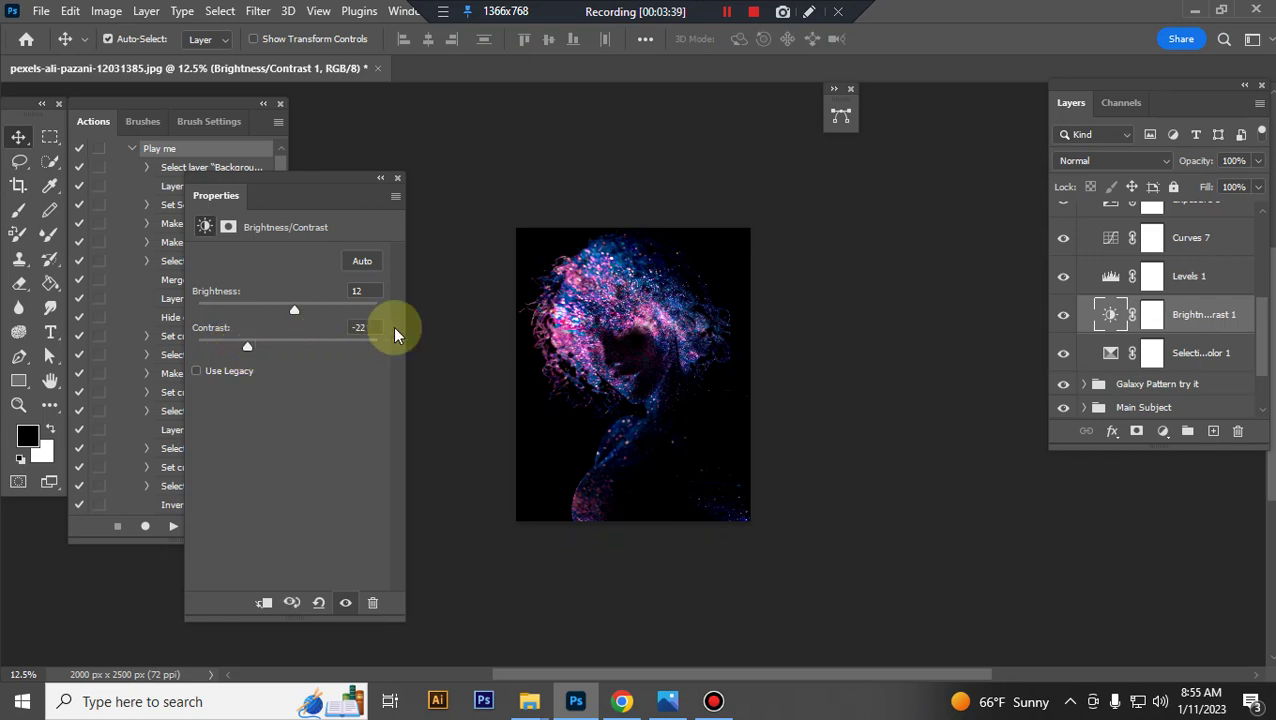
{"action": "scroll", "coordinate": [1150, 260], "scroll_direction": "up", "scroll_amount": 3}
{"action": "scroll", "coordinate": [1140, 252], "scroll_direction": "up", "scroll_amount": 1}
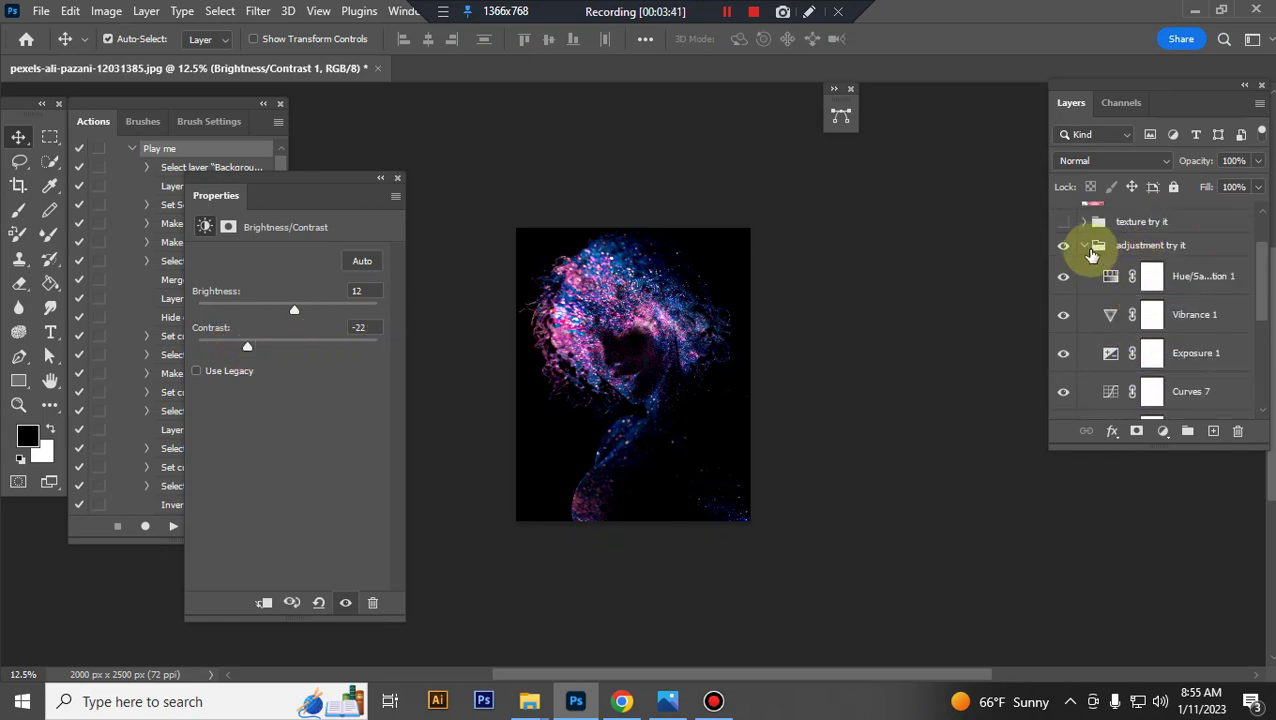
{"action": "left_click", "coordinate": [1084, 250]}
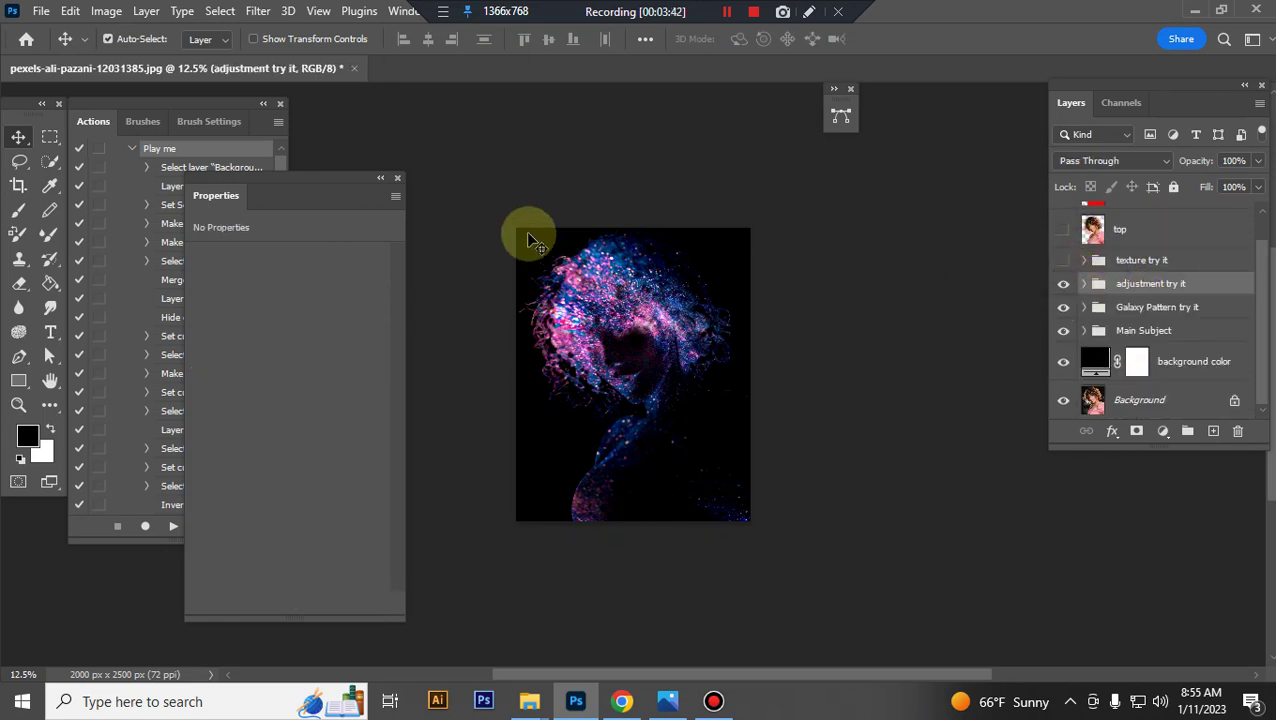
Close Properties, zoom in, and expand the Galaxy Pattern try it group after comparing it.
{"action": "left_click", "coordinate": [395, 182]}
{"action": "key", "text": "ctrl+plus"}
{"action": "key", "text": "ctrl+plus"}
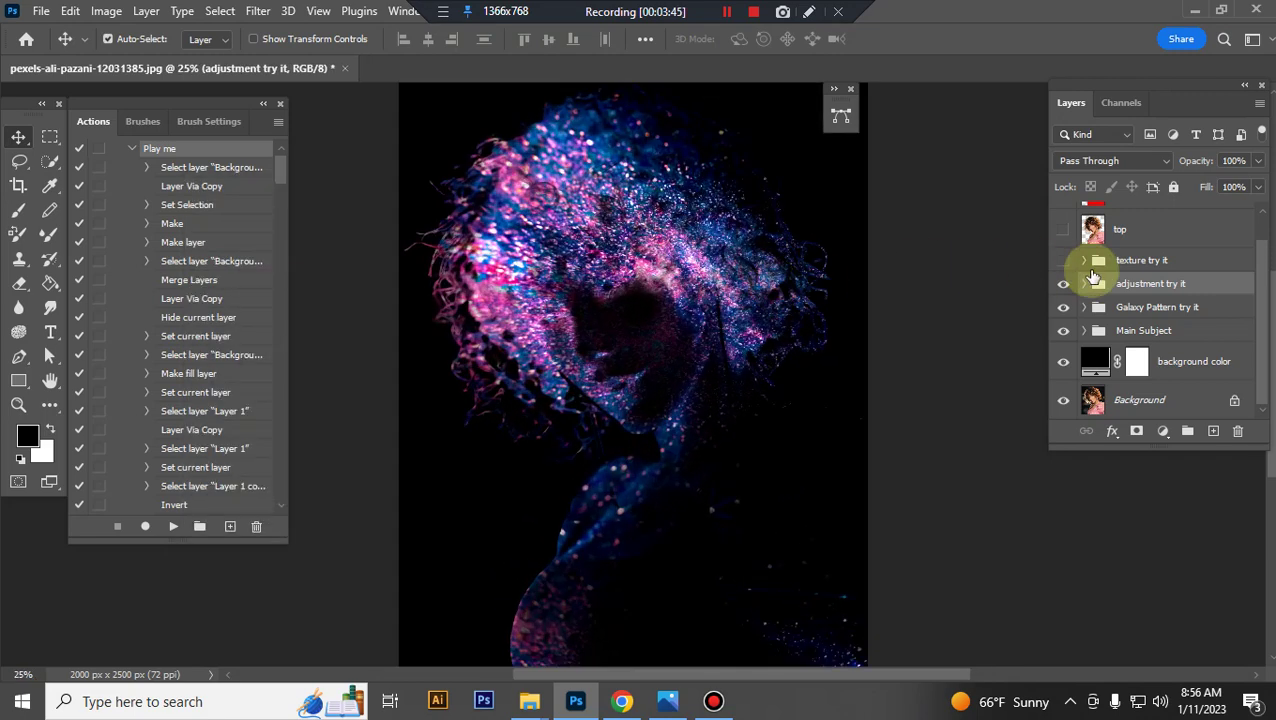
{"action": "left_click", "coordinate": [1158, 310]}
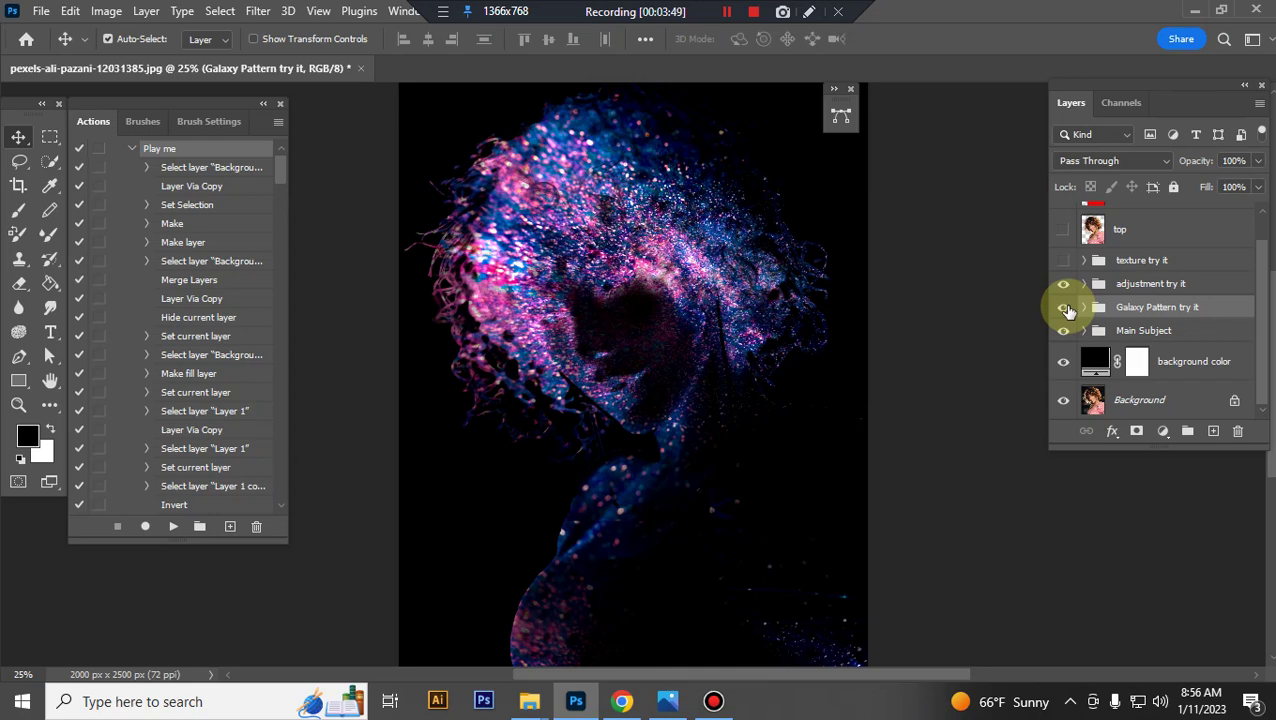
{"action": "left_click", "coordinate": [1063, 308]}
{"action": "left_click", "coordinate": [1083, 308]}
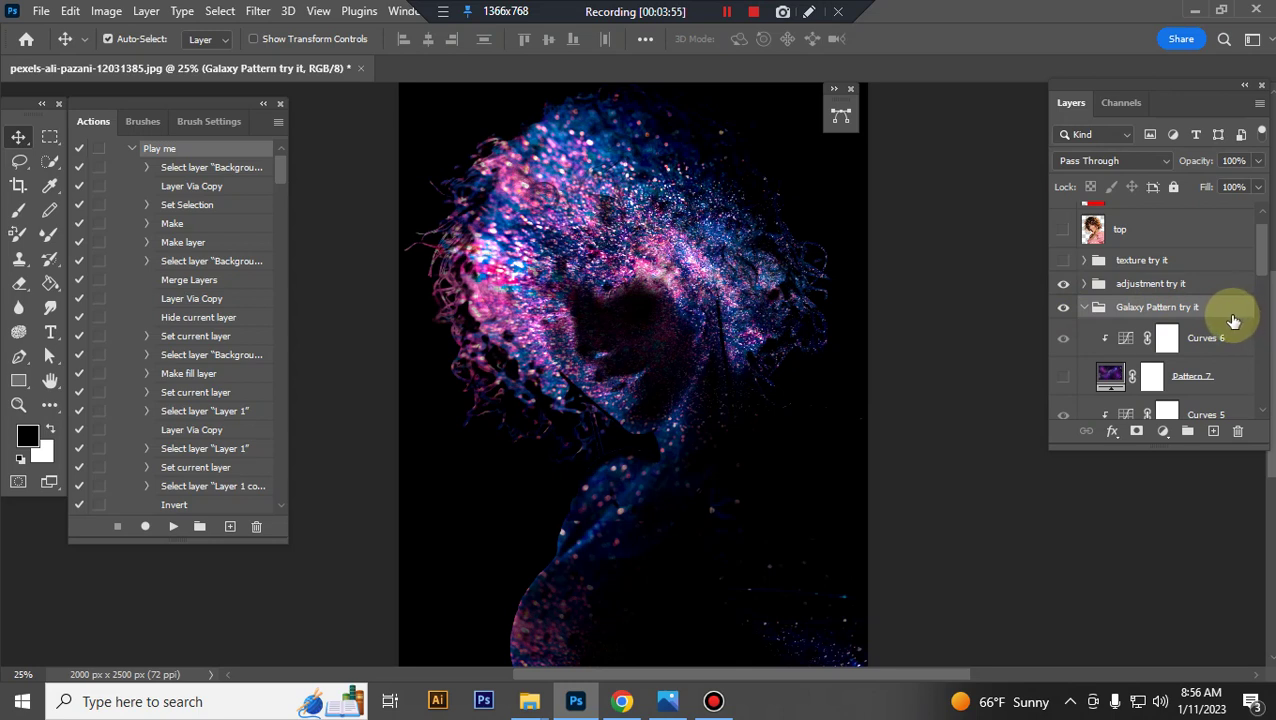
Toggle Pattern 1 on and off to compare, then target its layer mask.
{"action": "scroll", "coordinate": [1230, 318], "scroll_direction": "down", "scroll_amount": 2}
{"action": "scroll", "coordinate": [1220, 325], "scroll_direction": "down", "scroll_amount": 2}
{"action": "scroll", "coordinate": [1213, 326], "scroll_direction": "down", "scroll_amount": 2}
{"action": "scroll", "coordinate": [1213, 326], "scroll_direction": "down", "scroll_amount": 1}
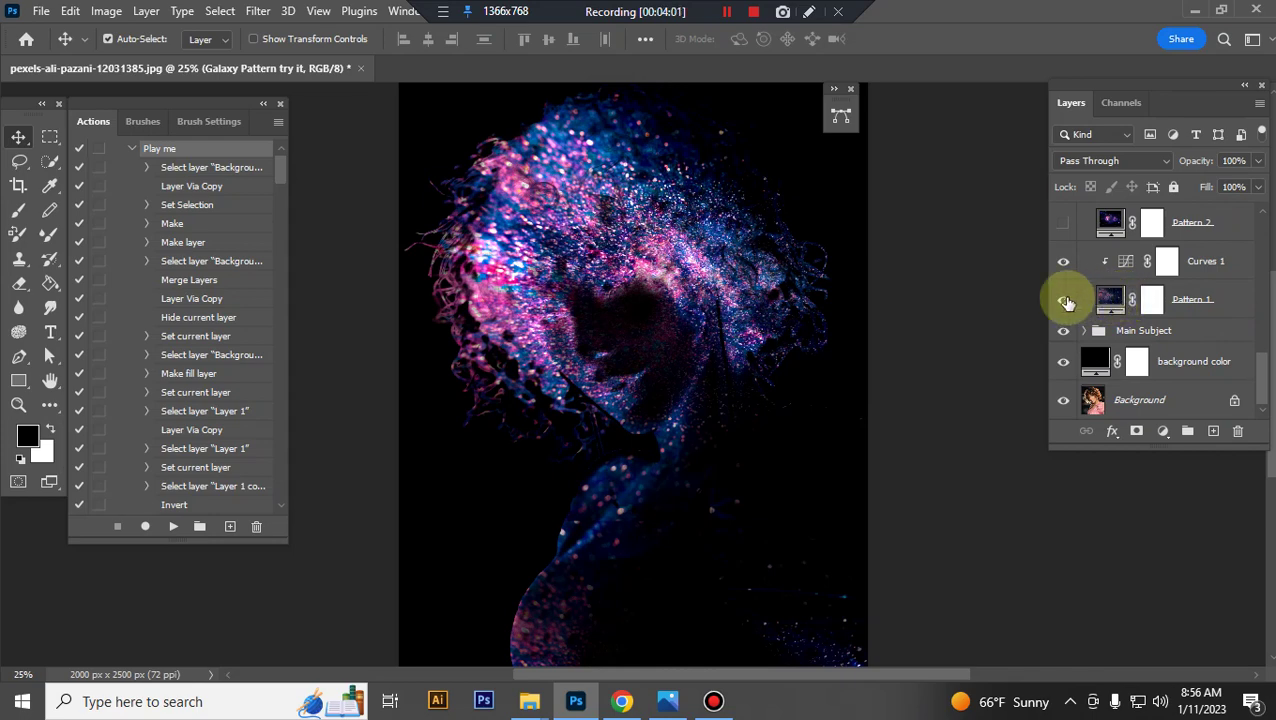
{"action": "left_click", "coordinate": [1064, 301]}
{"action": "left_click", "coordinate": [1064, 301]}
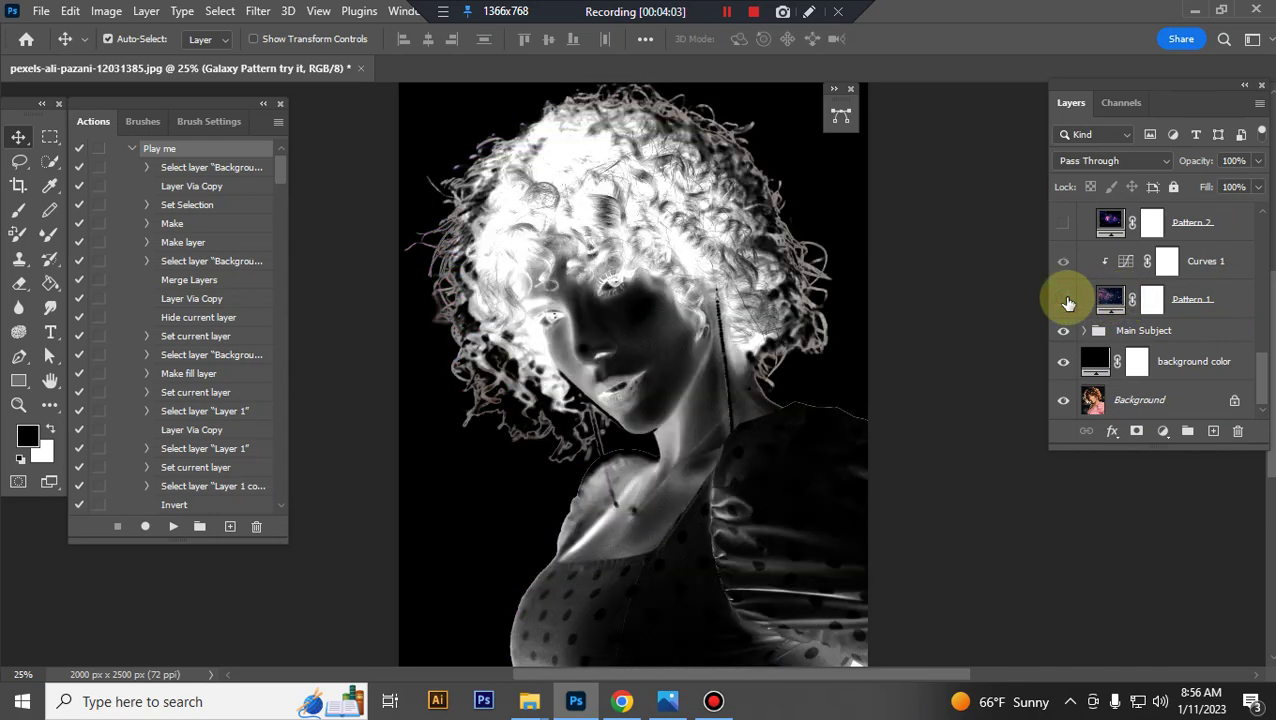
{"action": "left_click", "coordinate": [1065, 301]}
{"action": "left_click", "coordinate": [1064, 301]}
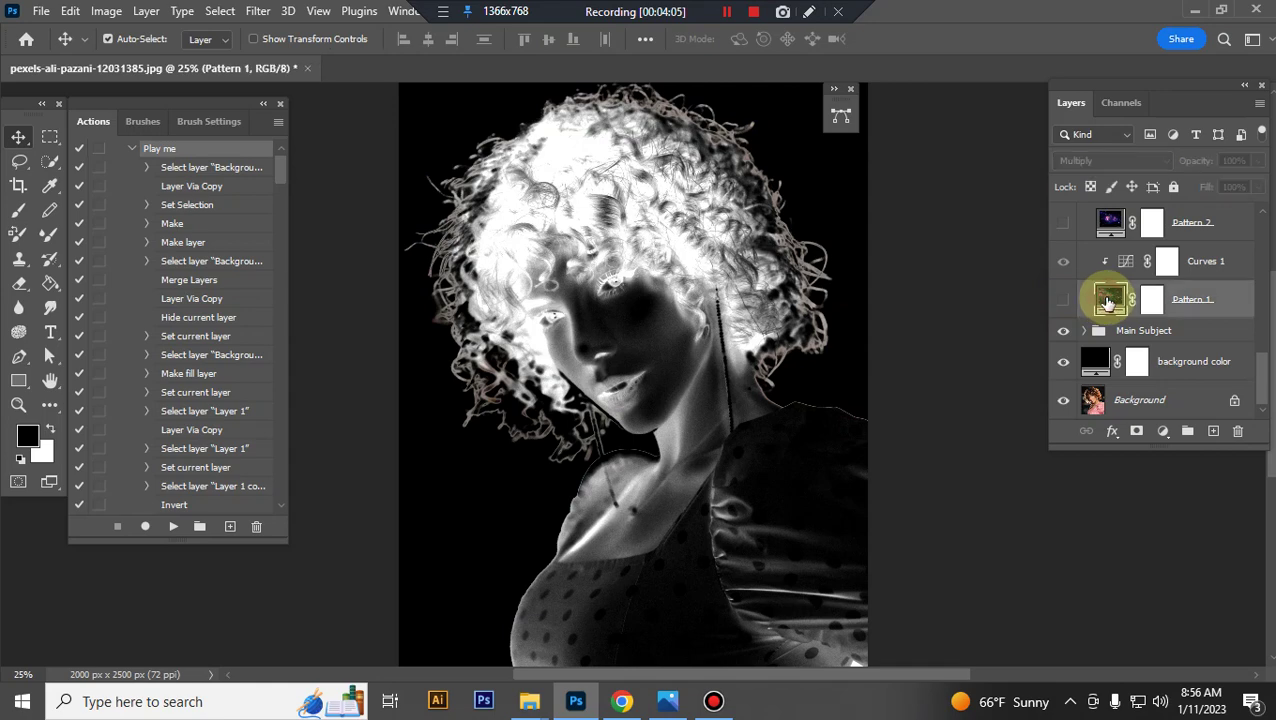
{"action": "left_click", "coordinate": [1062, 301]}
{"action": "left_click", "coordinate": [1152, 302]}
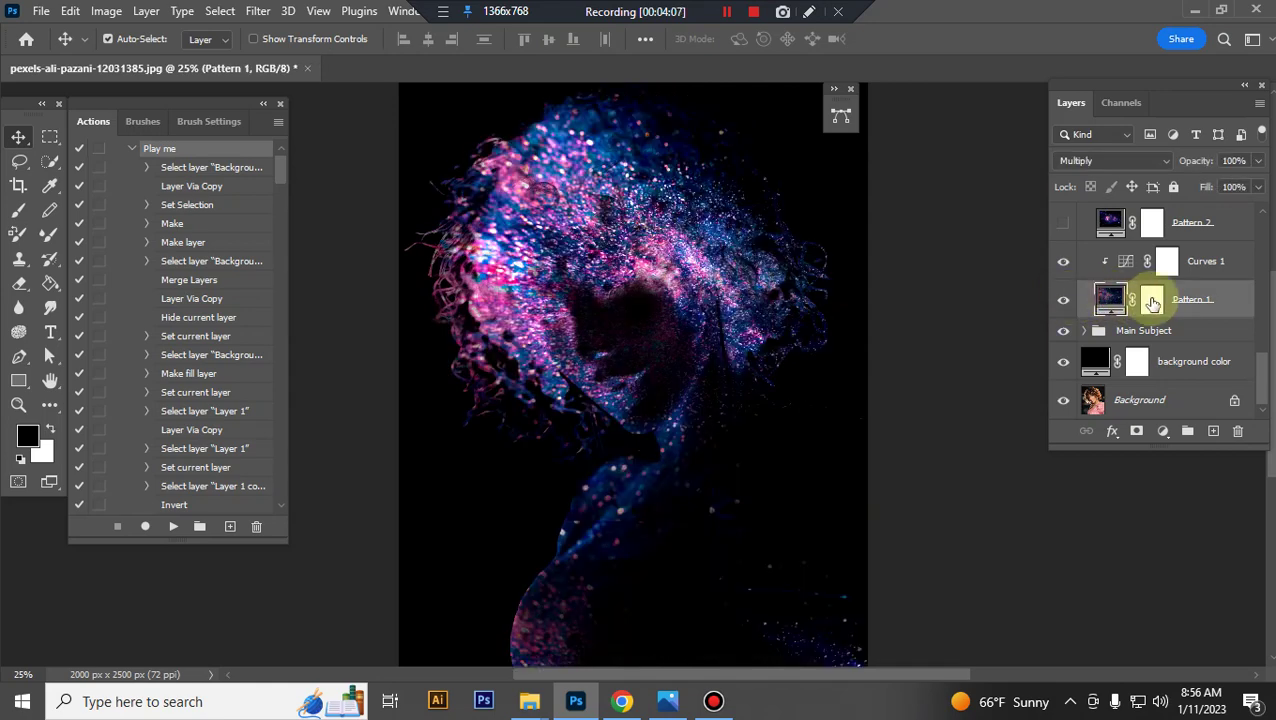
{"action": "left_click", "coordinate": [1153, 302]}
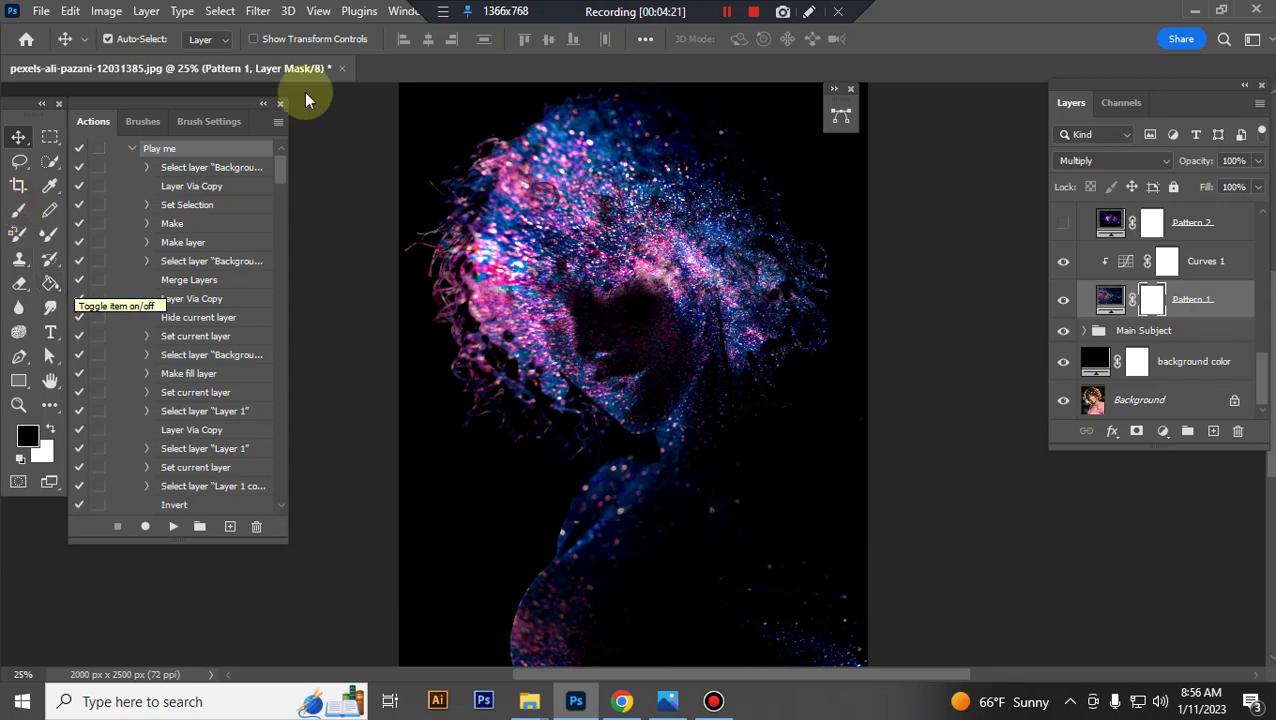
Set up a soft brush at 40% opacity and enlarge it.
{"action": "key", "text": "b"}
{"action": "left_click", "coordinate": [136, 41]}
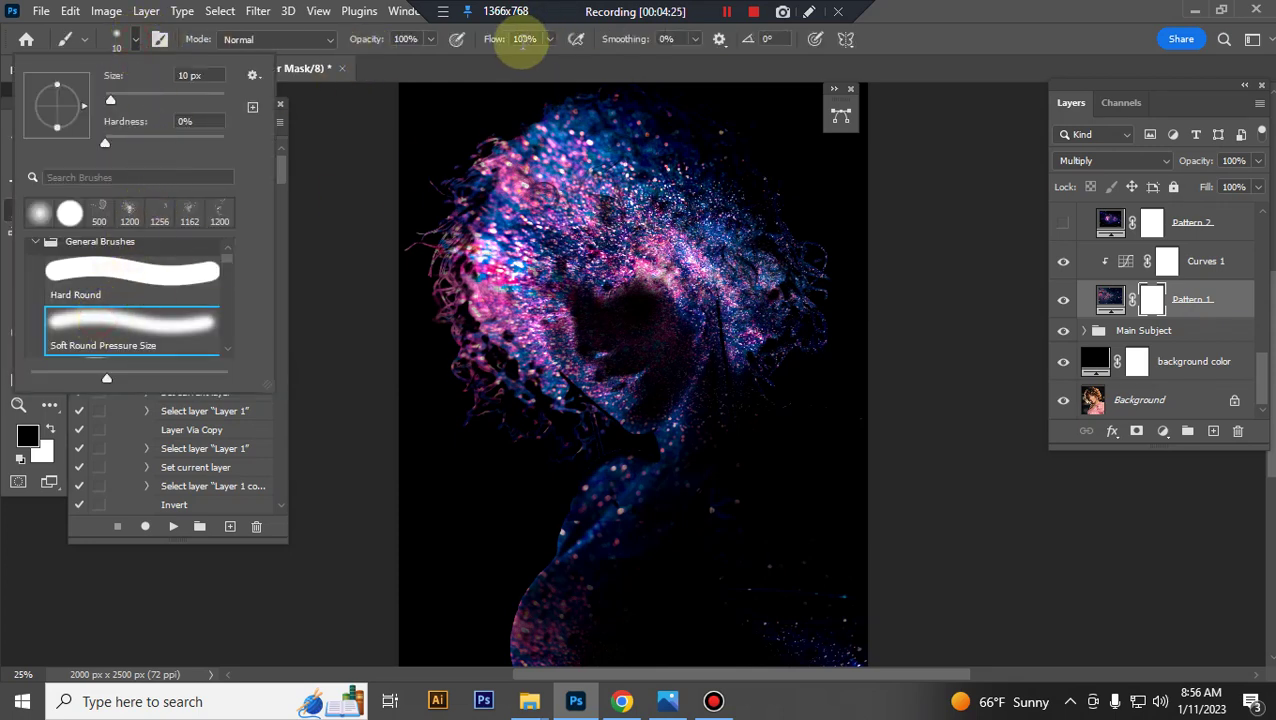
{"action": "left_click", "coordinate": [431, 56]}
{"action": "left_click", "coordinate": [432, 41]}
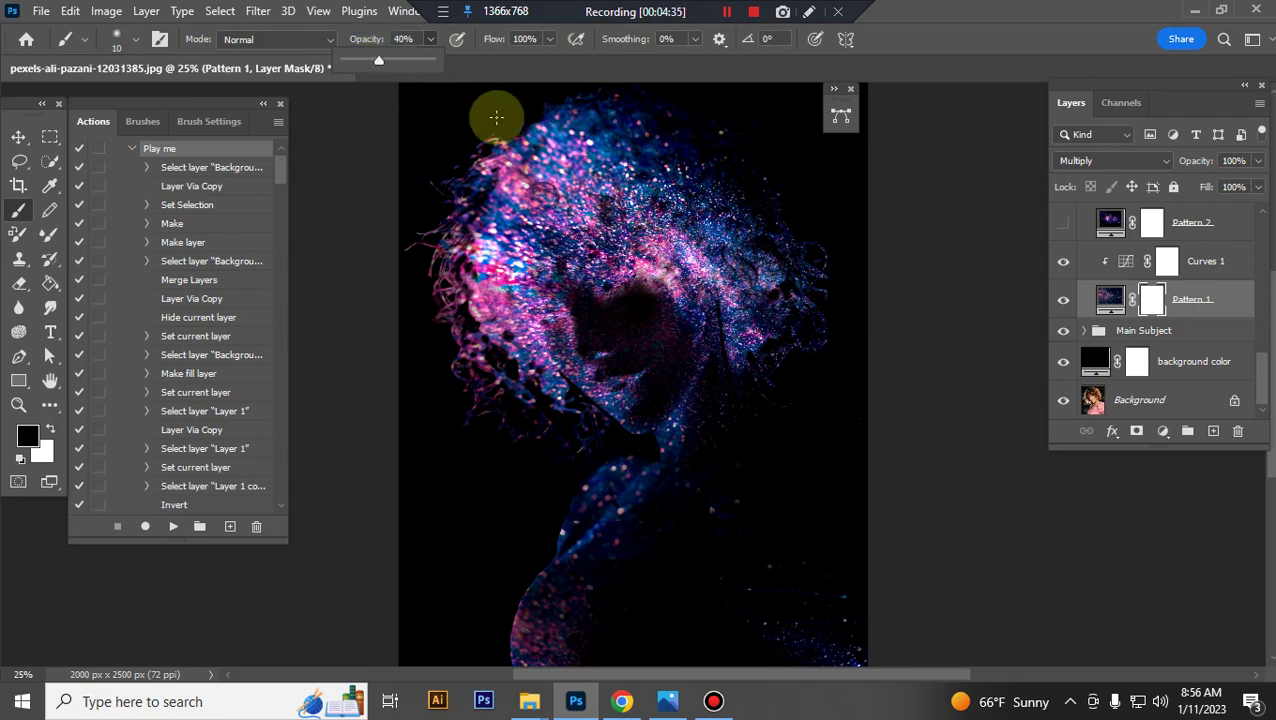
{"action": "left_click", "coordinate": [1145, 299]}
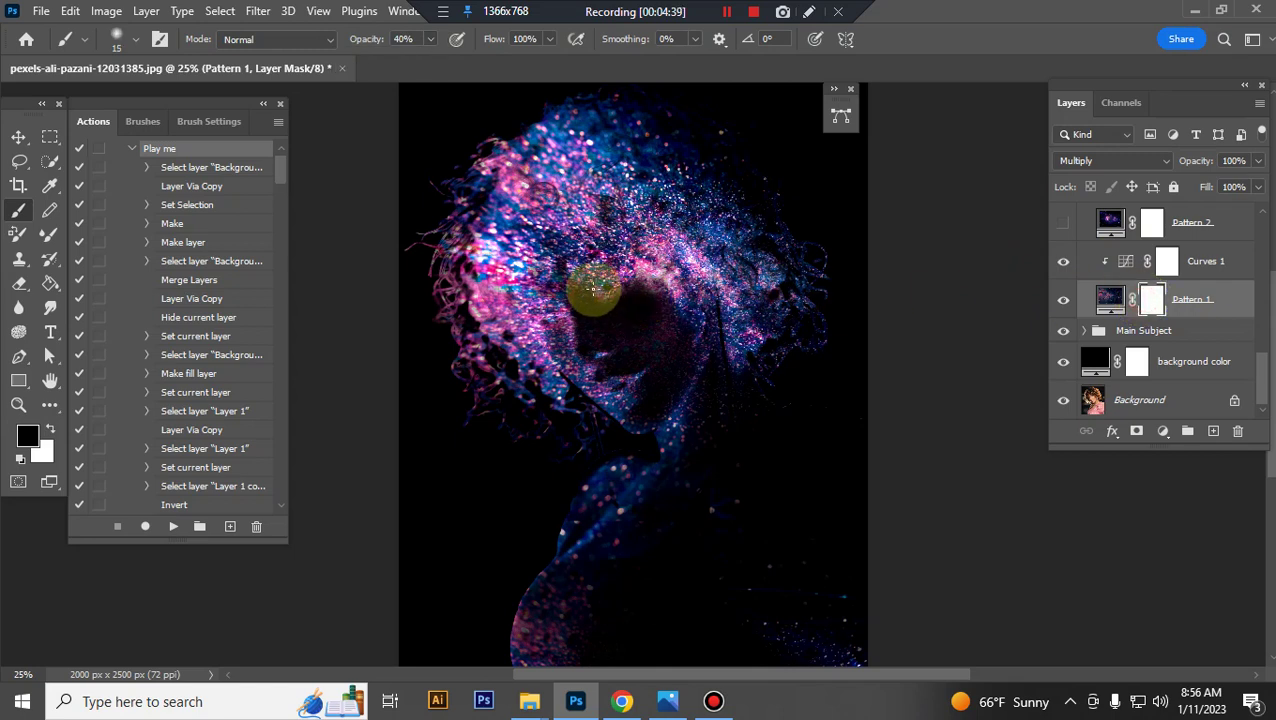
{"action": "key", "text": "bracketright"}
{"action": "key", "text": "bracketright"}
{"action": "key", "text": "bracketright"}
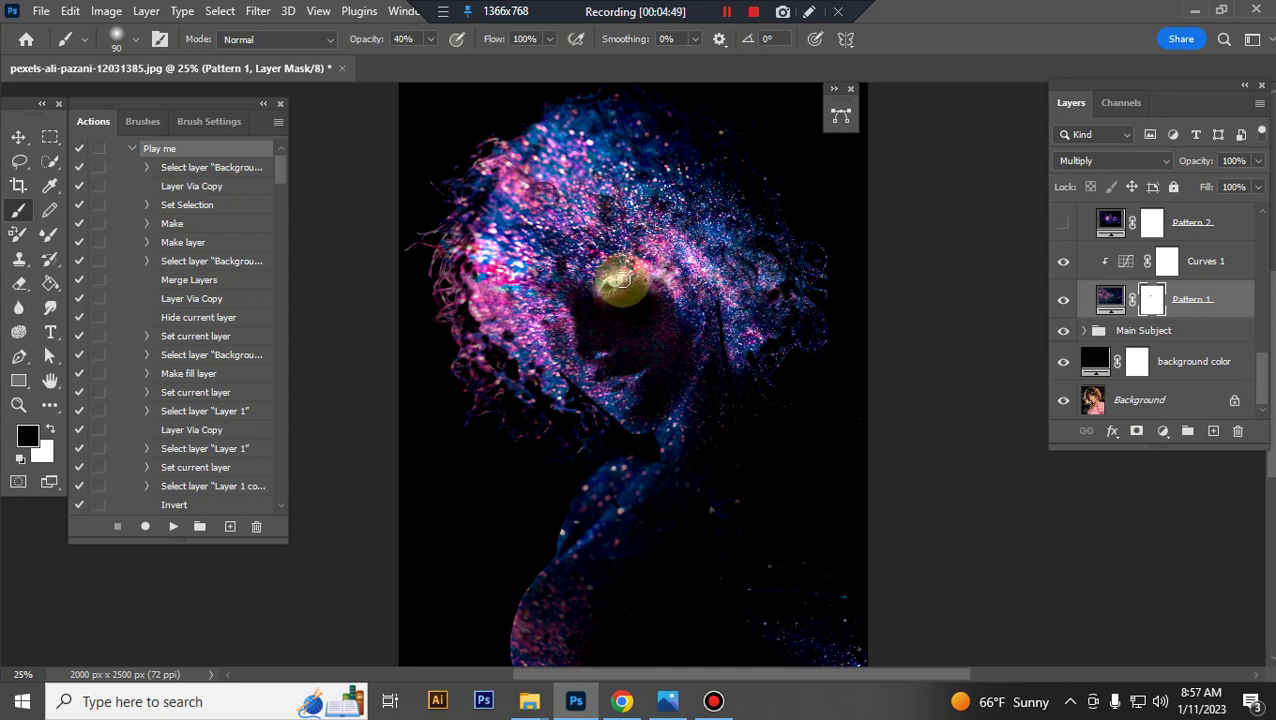
Paint Pattern 1's mask over both eyes to reveal them.
{"action": "mouse_move", "coordinate": [626, 271]}
{"action": "left_mouse_down"}
{"action": "mouse_move", "coordinate": [546, 325]}
{"action": "mouse_move", "coordinate": [553, 315]}
{"action": "left_mouse_up"}
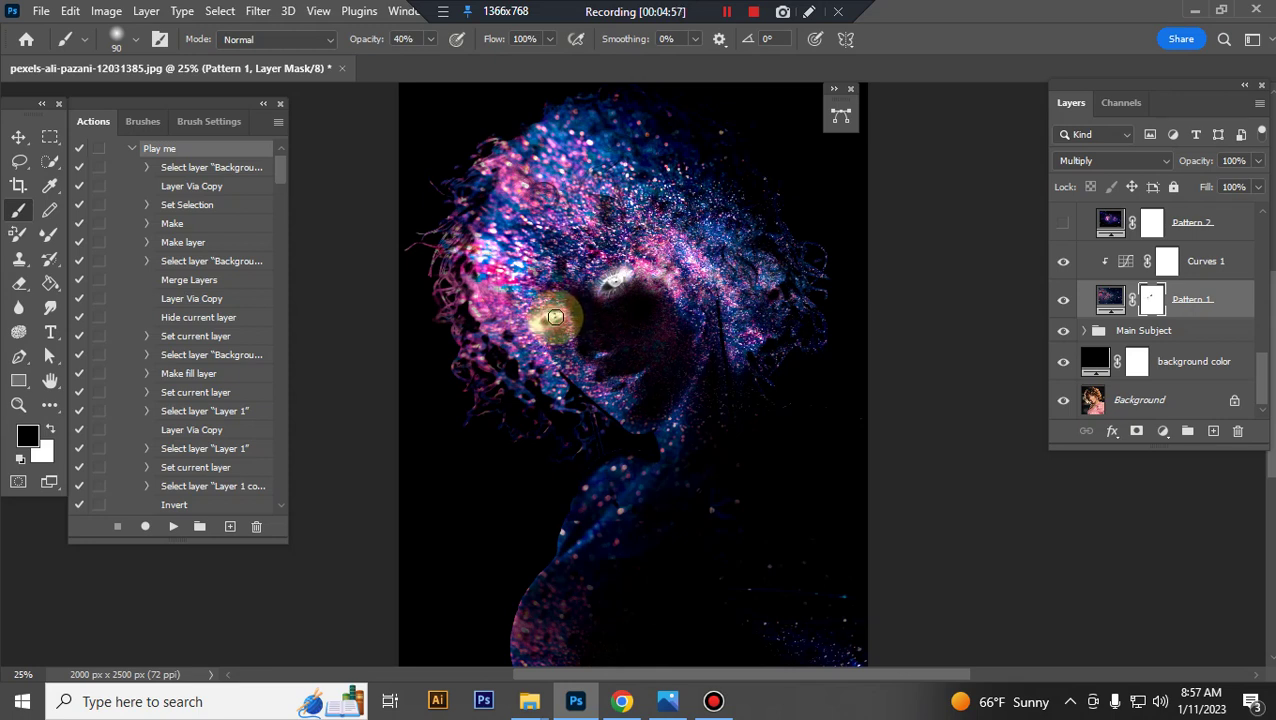
{"action": "mouse_move", "coordinate": [616, 277]}
{"action": "left_mouse_down"}
{"action": "mouse_move", "coordinate": [630, 277]}
{"action": "mouse_move", "coordinate": [610, 278]}
{"action": "left_mouse_up"}
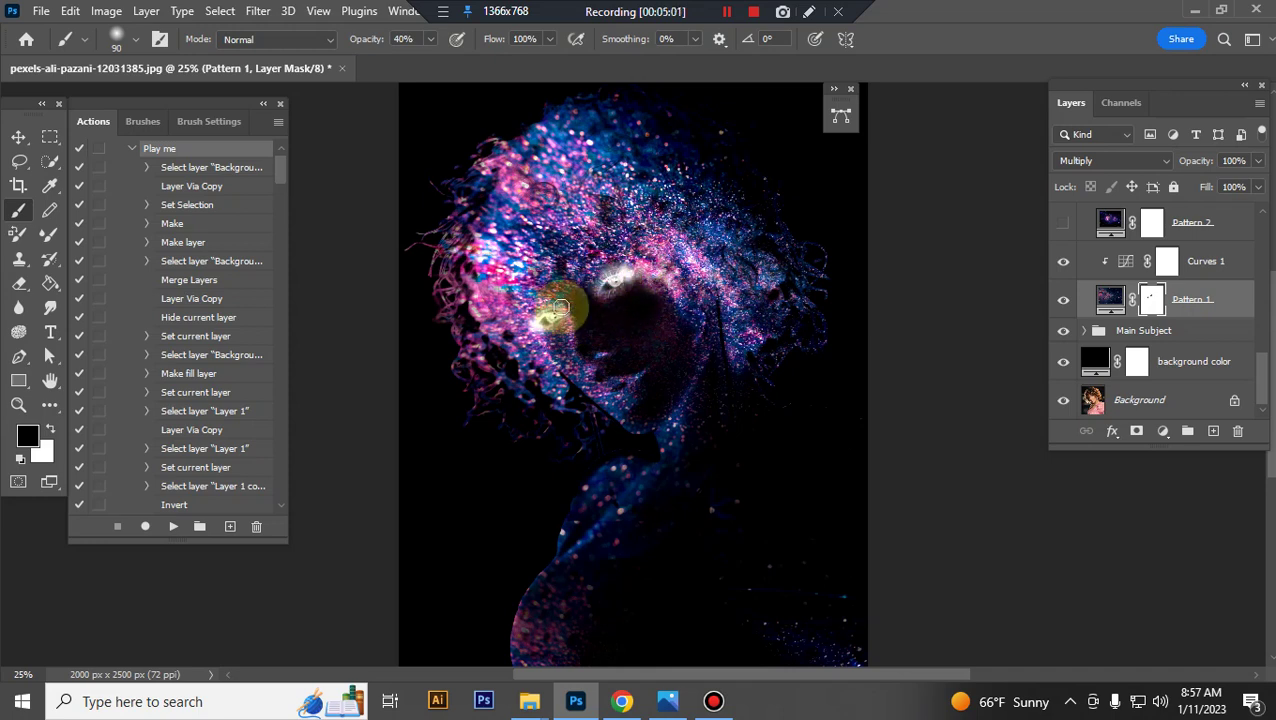
{"action": "left_click", "coordinate": [550, 317]}
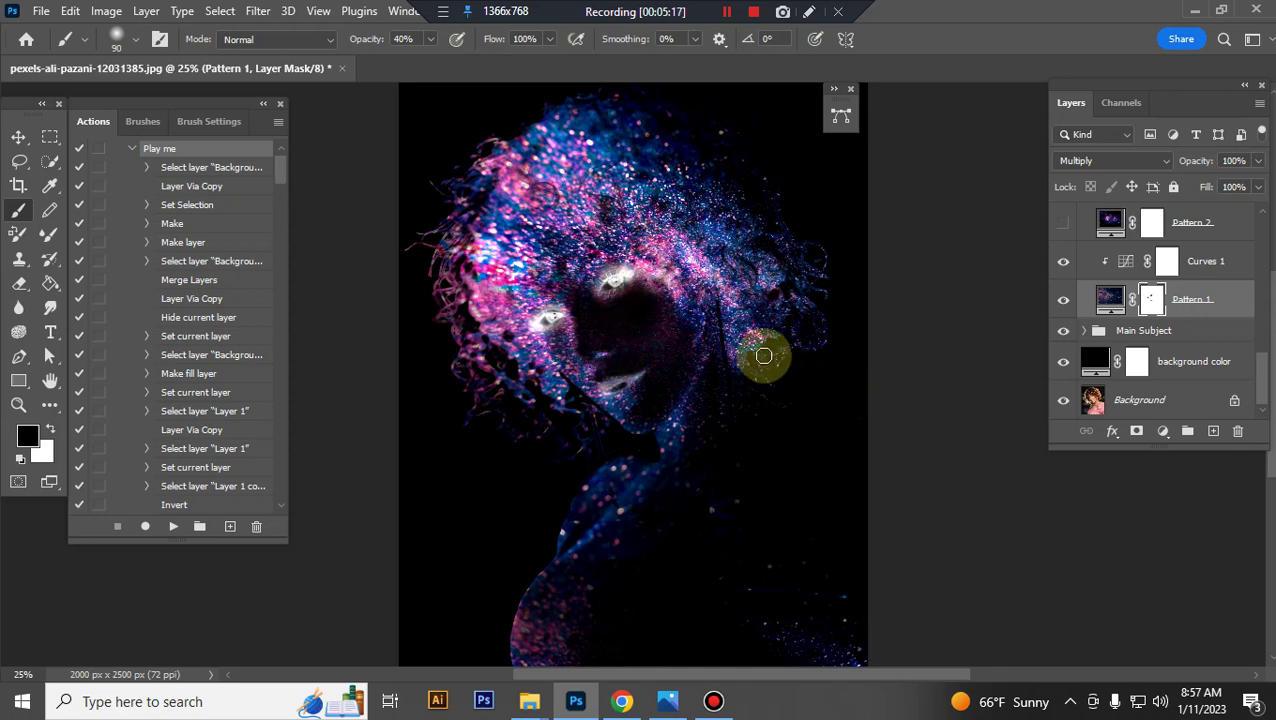
Hide the Pattern 1 galaxy texture and show Pattern 2 instead.
{"action": "scroll", "coordinate": [780, 355], "scroll_direction": "down", "scroll_amount": 2}
{"action": "scroll", "coordinate": [778, 350], "scroll_direction": "down", "scroll_amount": 3}
{"action": "scroll", "coordinate": [818, 359], "scroll_direction": "up", "scroll_amount": 1}
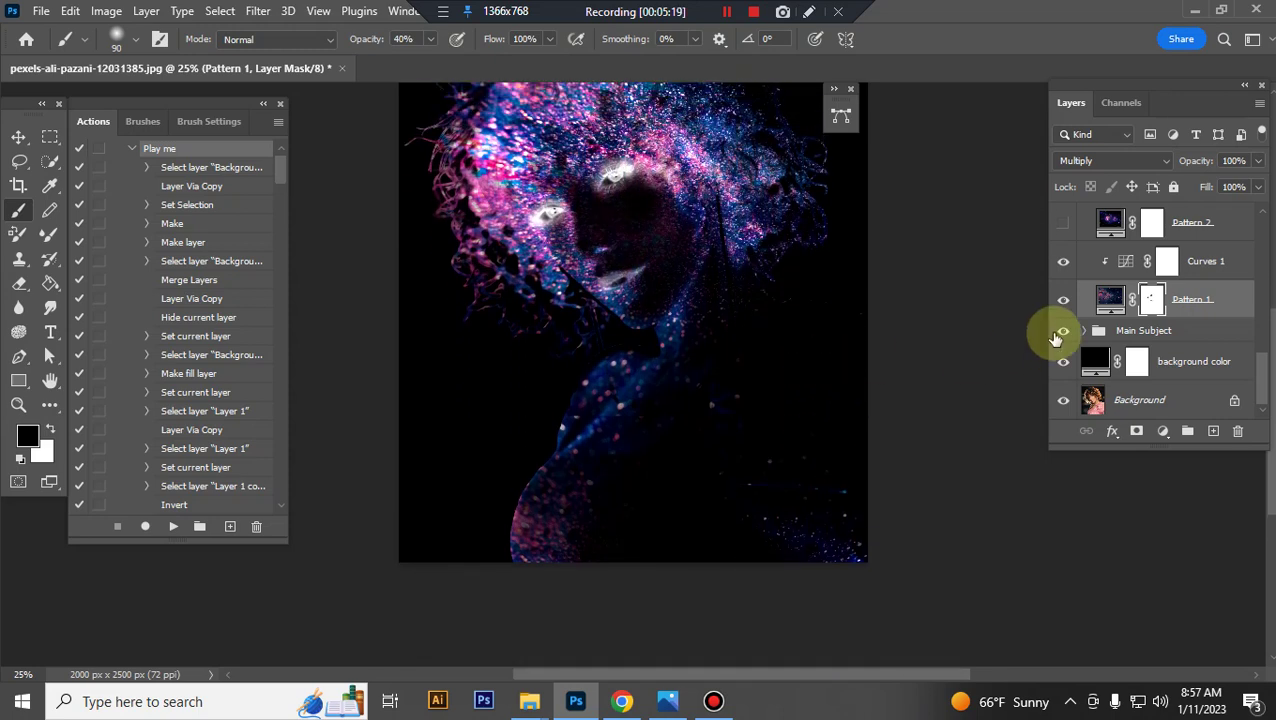
{"action": "scroll", "coordinate": [1059, 336], "scroll_direction": "up", "scroll_amount": 1}
{"action": "scroll", "coordinate": [810, 302], "scroll_direction": "up", "scroll_amount": 2}
{"action": "scroll", "coordinate": [880, 302], "scroll_direction": "up", "scroll_amount": 2}
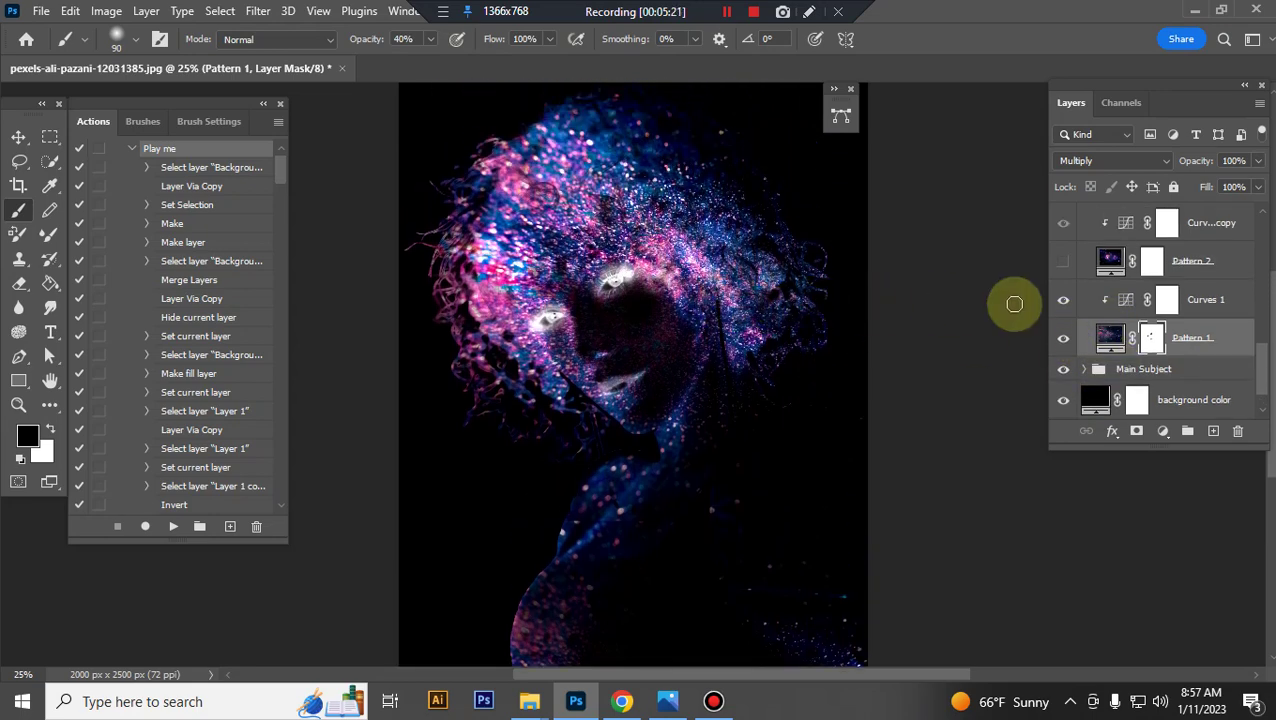
{"action": "left_click", "coordinate": [1063, 338]}
{"action": "left_click", "coordinate": [1063, 262]}
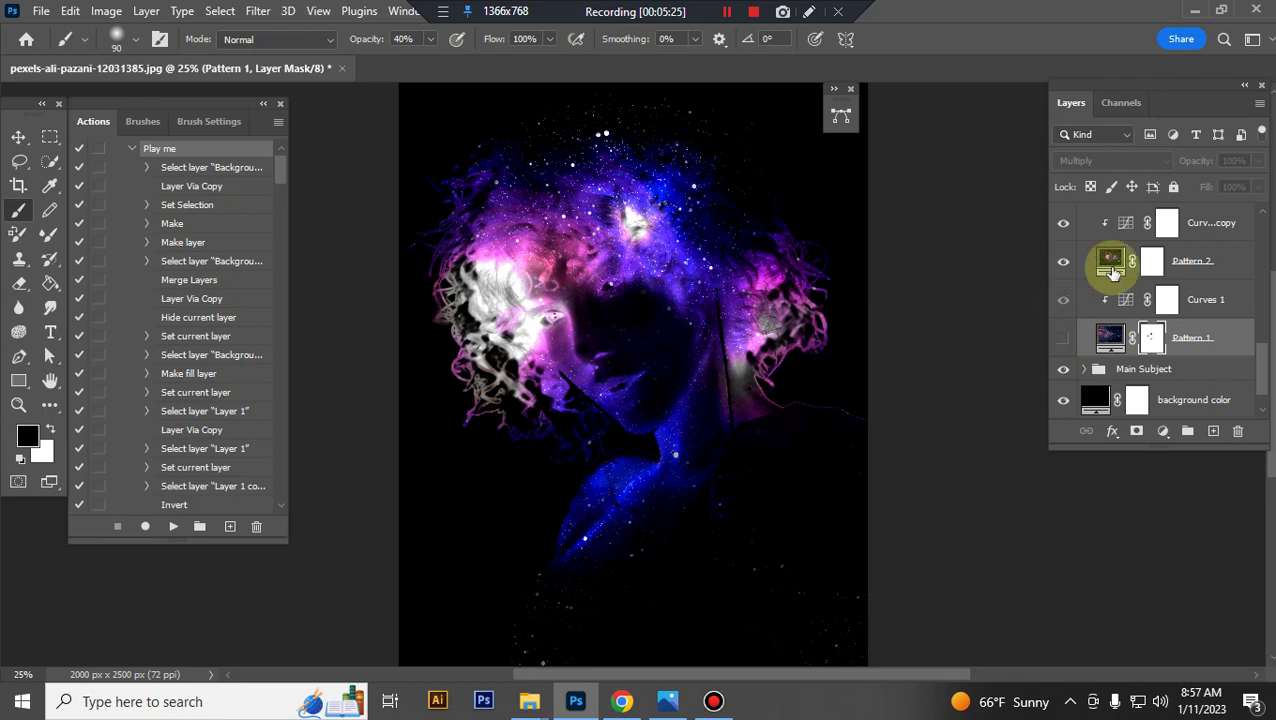
Paint face details back through Pattern 2's layer mask.
{"action": "scroll", "coordinate": [825, 355], "scroll_direction": "up", "scroll_amount": 2}
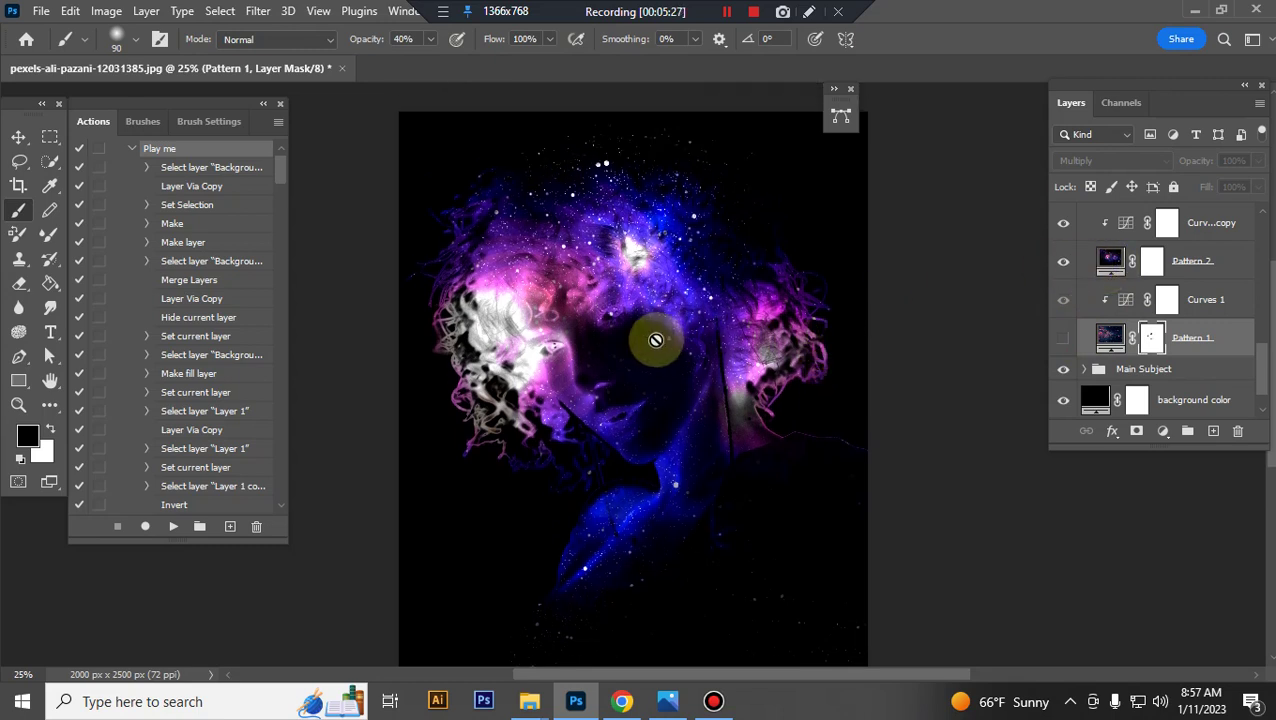
{"action": "scroll", "coordinate": [655, 341], "scroll_direction": "down", "scroll_amount": 2}
{"action": "left_click", "coordinate": [1155, 265]}
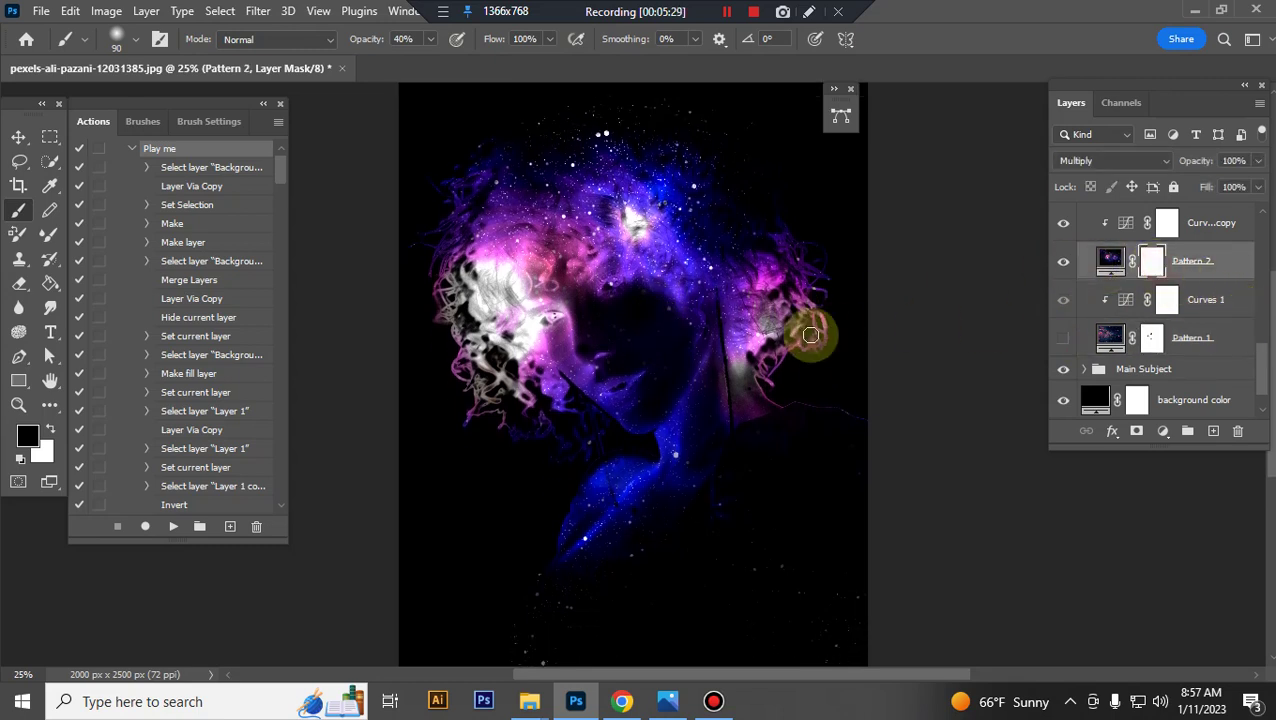
{"action": "left_click_drag", "start_coordinate": [550, 318], "coordinate": [612, 283]}
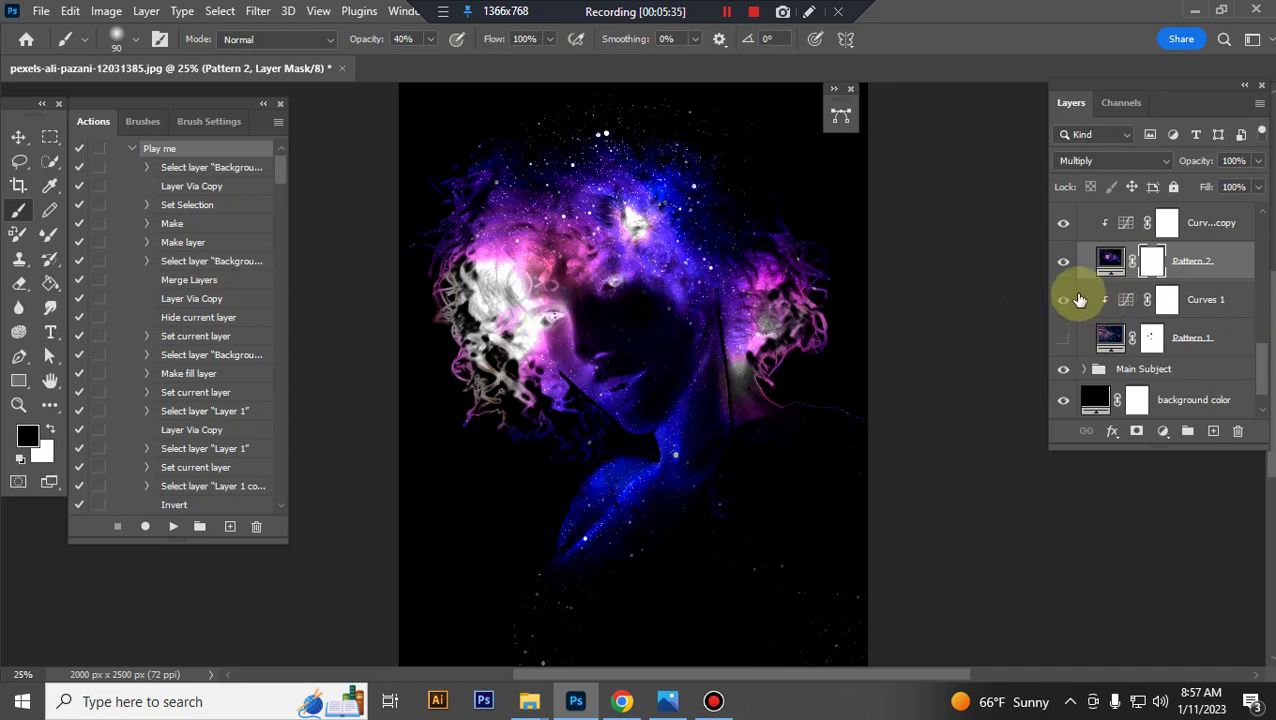
{"action": "scroll", "coordinate": [1100, 285], "scroll_direction": "up", "scroll_amount": 1}
Steepen the Curves copy curve: highlight point pulled inward, shadow point set back to zero.
{"action": "double_click", "coordinate": [1122, 272]}
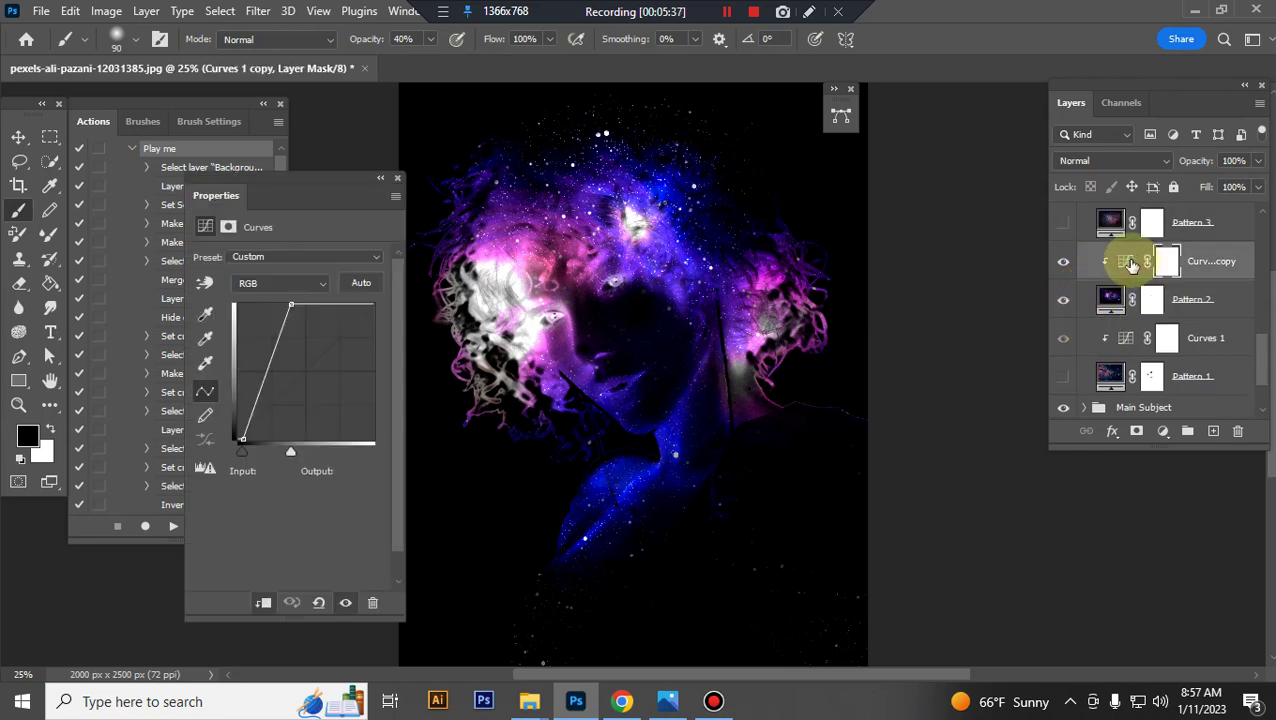
{"action": "mouse_move", "coordinate": [374, 304]}
{"action": "left_mouse_down"}
{"action": "mouse_move", "coordinate": [327, 361]}
{"action": "mouse_move", "coordinate": [293, 298]}
{"action": "mouse_move", "coordinate": [325, 302]}
{"action": "mouse_move", "coordinate": [297, 303]}
{"action": "left_mouse_up"}
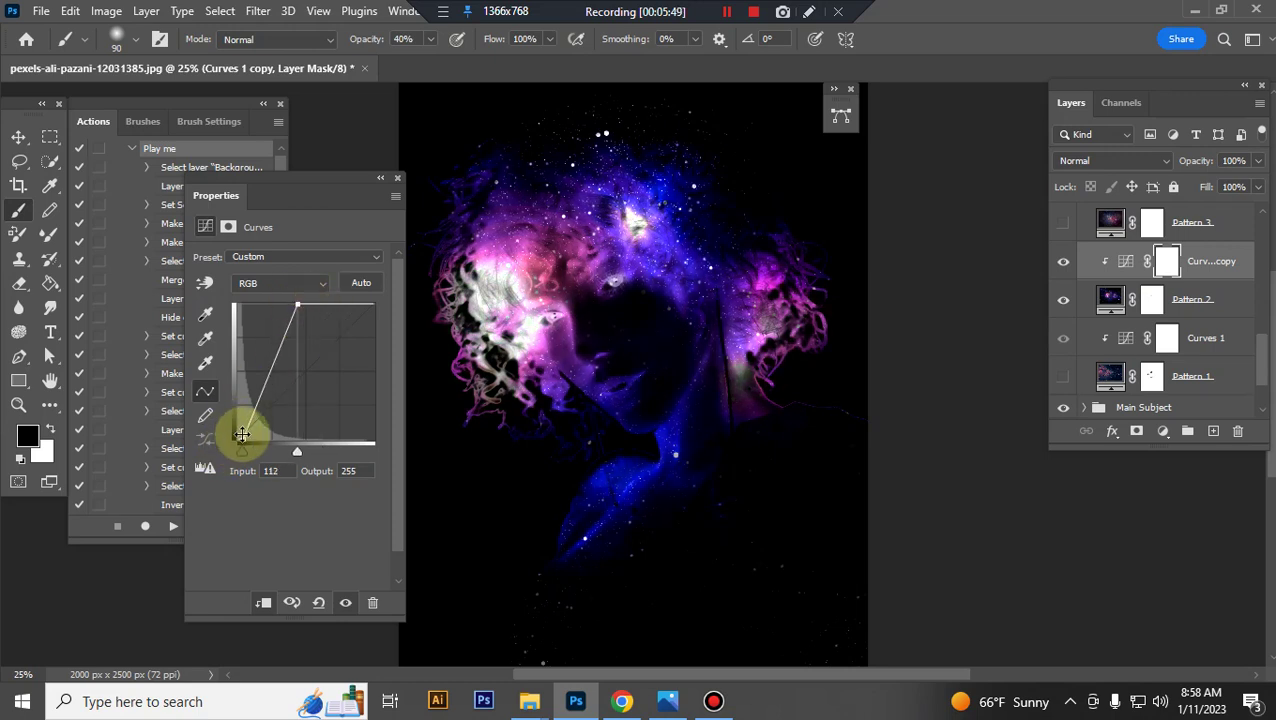
{"action": "mouse_move", "coordinate": [241, 434]}
{"action": "left_mouse_down"}
{"action": "mouse_move", "coordinate": [236, 420]}
{"action": "mouse_move", "coordinate": [262, 433]}
{"action": "mouse_move", "coordinate": [241, 440]}
{"action": "left_mouse_up"}
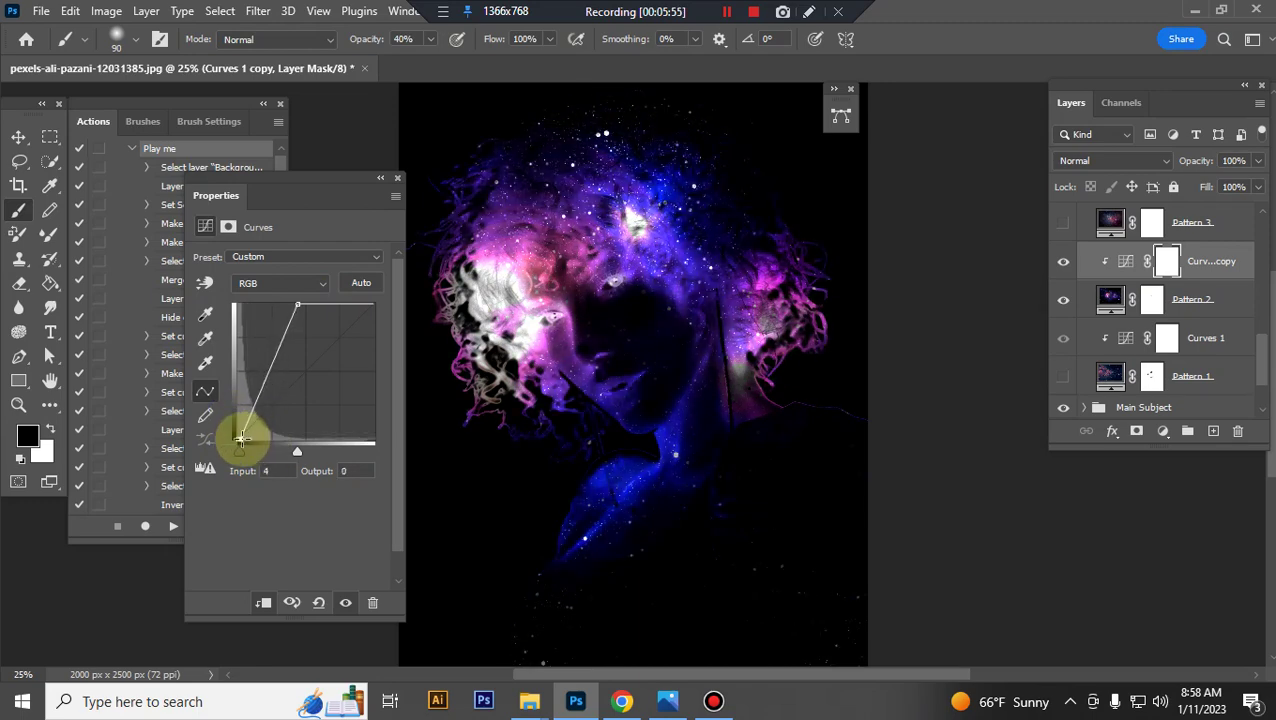
Preview the Pattern 3 galaxy, then hide it and show the Pattern 4 glitter texture instead.
{"action": "left_click", "coordinate": [397, 177]}
{"action": "scroll", "coordinate": [1171, 325], "scroll_direction": "up", "scroll_amount": 1}
{"action": "scroll", "coordinate": [1171, 325], "scroll_direction": "up", "scroll_amount": 1}
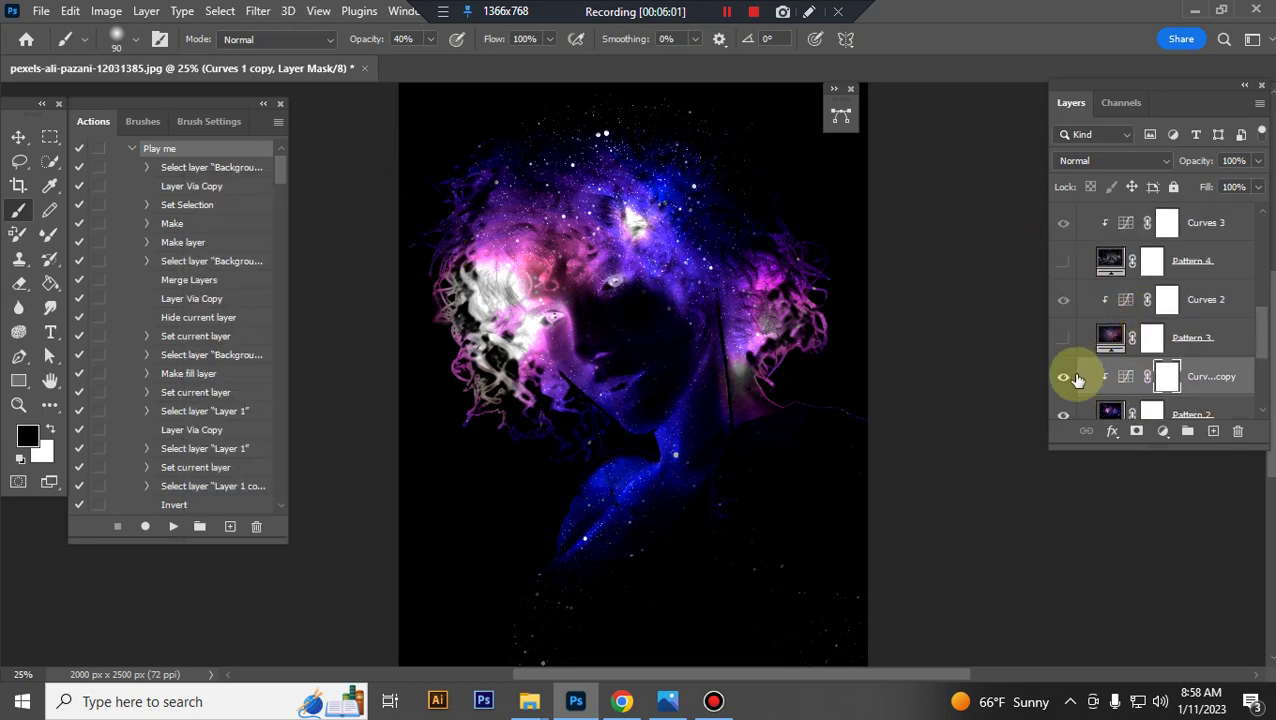
{"action": "left_click_drag", "start_coordinate": [1063, 418], "coordinate": [1072, 357]}
{"action": "left_click", "coordinate": [1064, 338]}
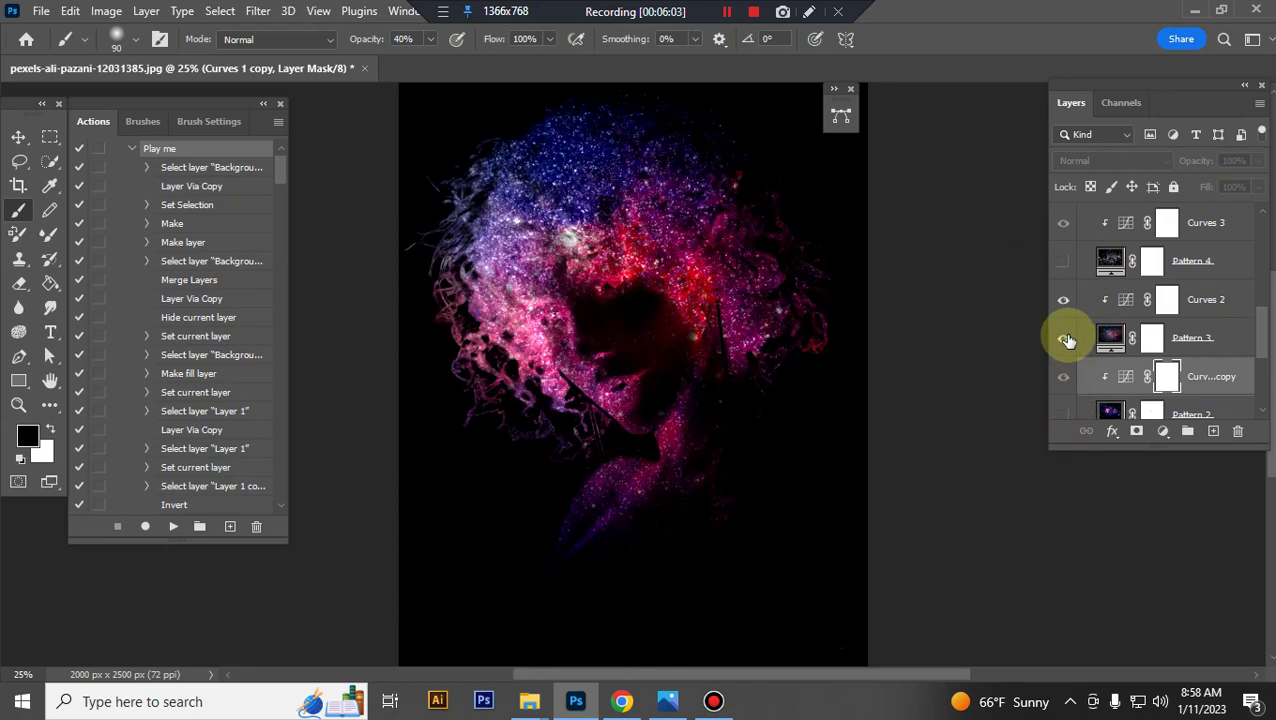
{"action": "left_click", "coordinate": [1064, 338]}
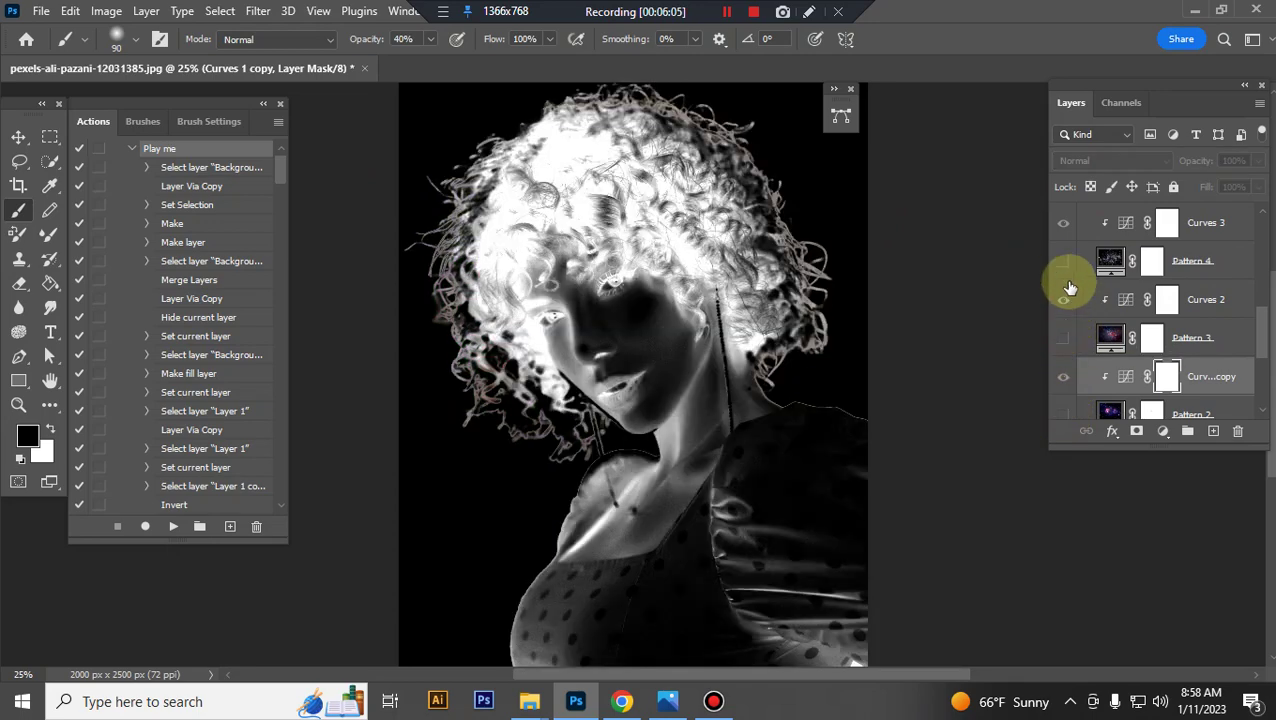
{"action": "left_click", "coordinate": [1063, 261]}
On Pattern 4's mask, paint black beside the face, then white to restore sparkles on the left.
{"action": "scroll", "coordinate": [1085, 283], "scroll_direction": "up", "scroll_amount": 1}
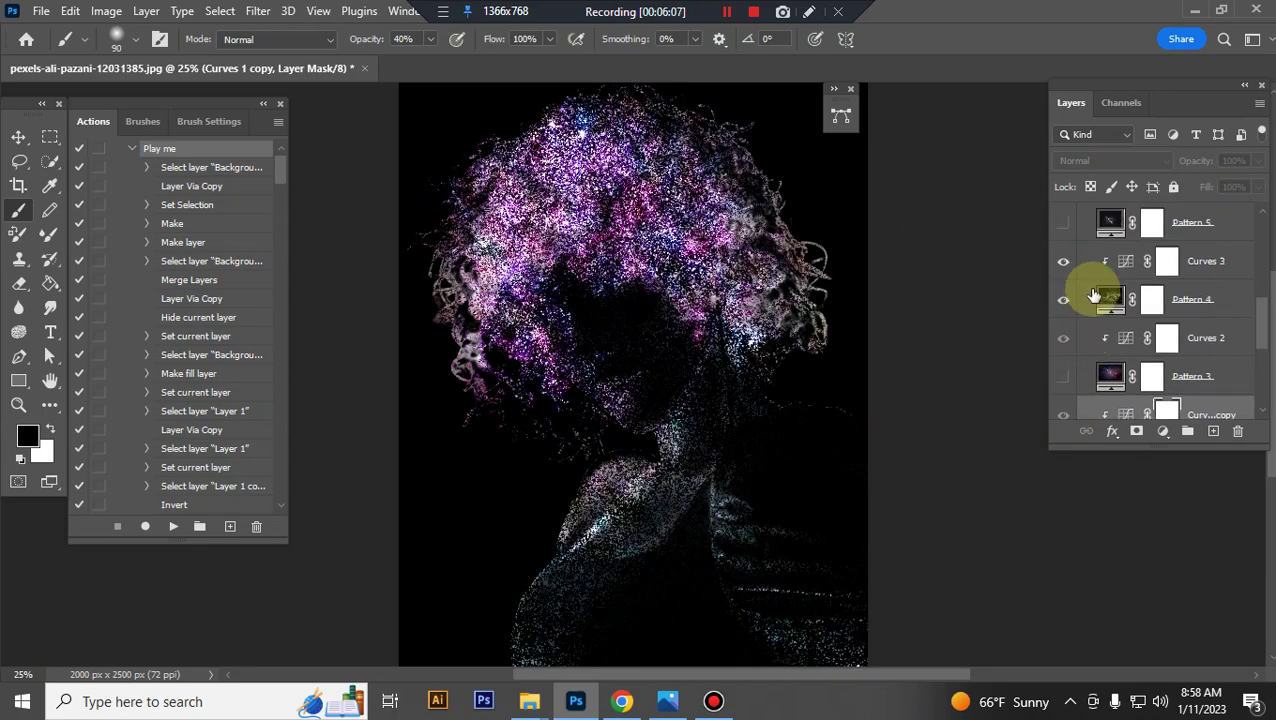
{"action": "scroll", "coordinate": [1090, 285], "scroll_direction": "up", "scroll_amount": 1}
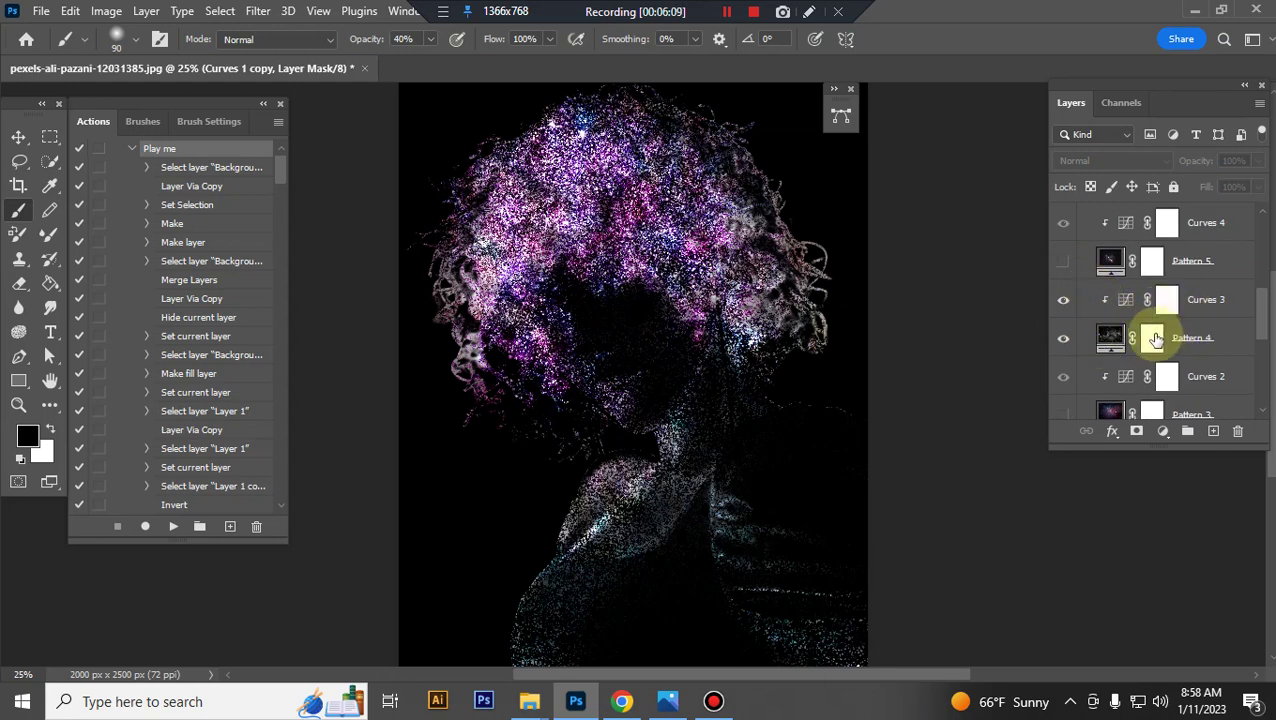
{"action": "left_click", "coordinate": [1150, 340]}
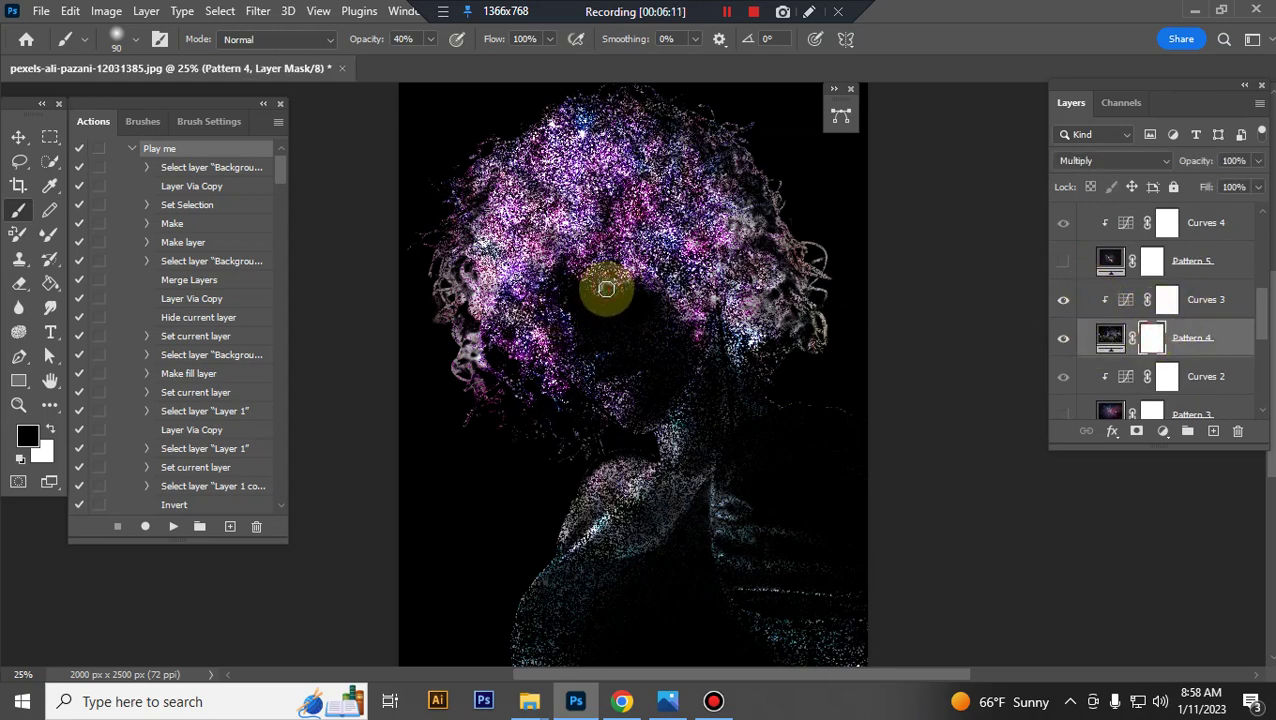
{"action": "left_click_drag", "start_coordinate": [606, 289], "coordinate": [642, 280]}
{"action": "left_click_drag", "start_coordinate": [568, 327], "coordinate": [462, 322]}
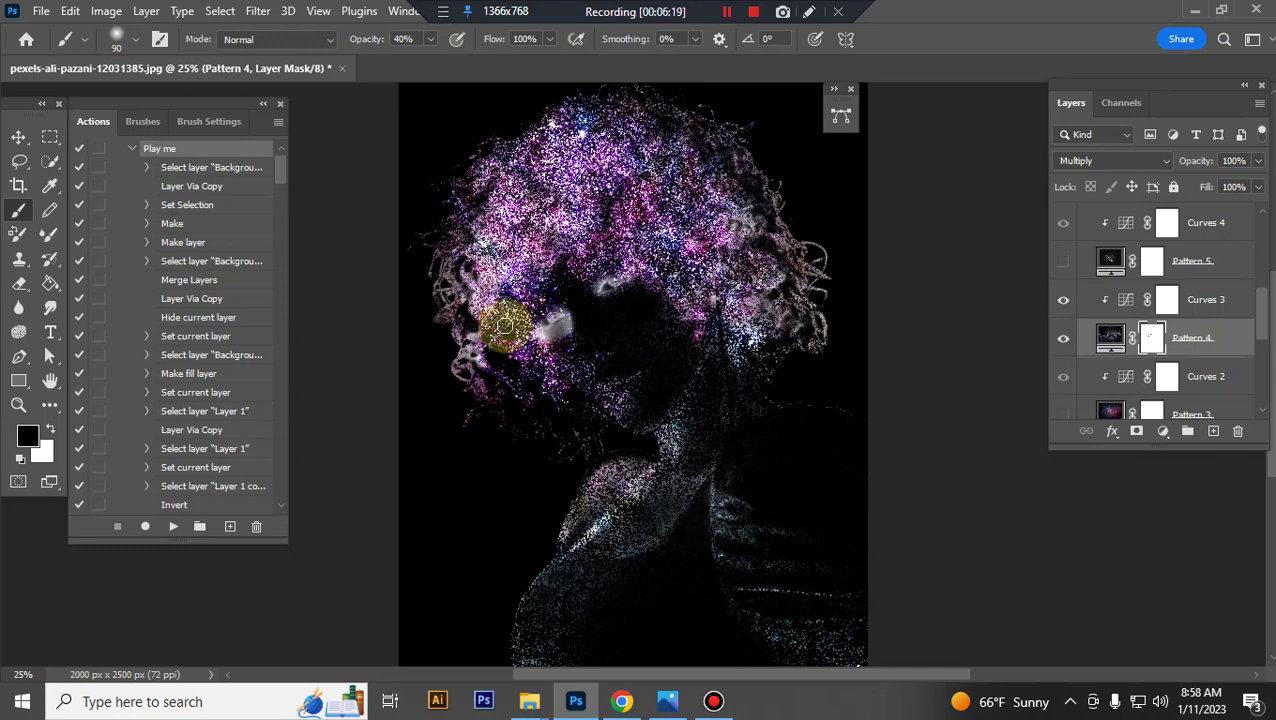
{"action": "left_click", "coordinate": [49, 428]}
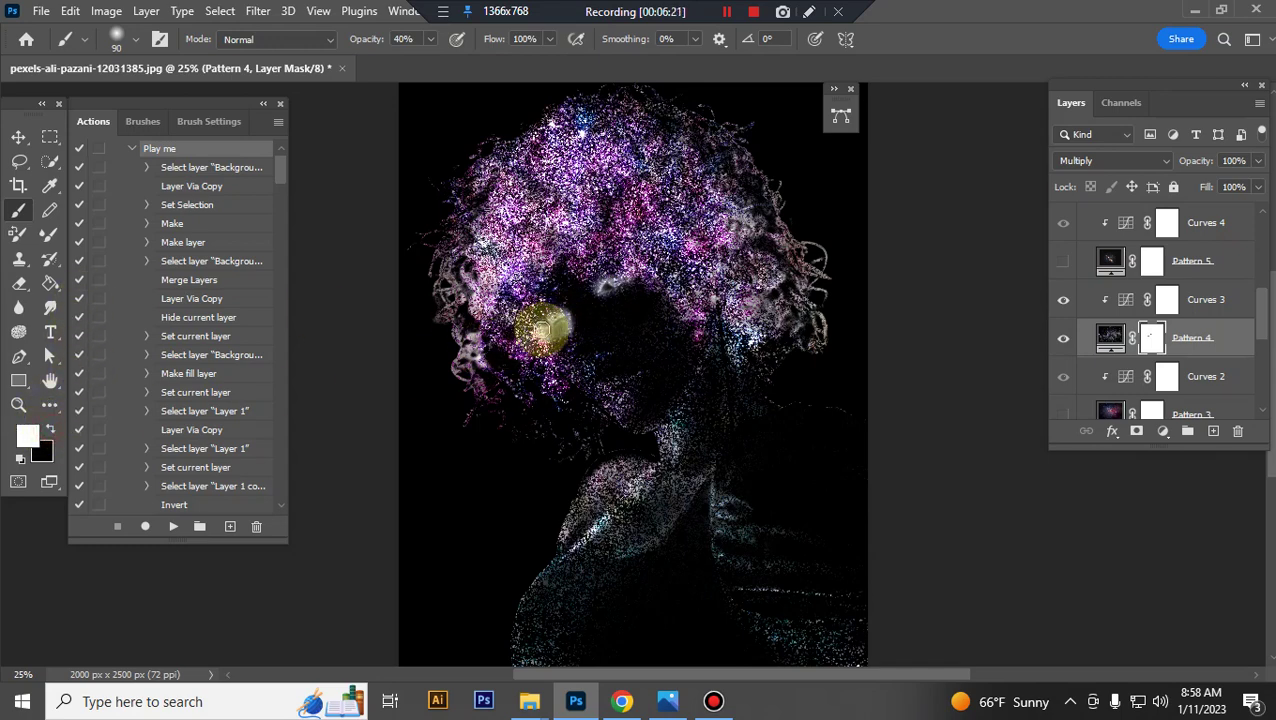
{"action": "left_click_drag", "start_coordinate": [545, 326], "coordinate": [698, 366]}
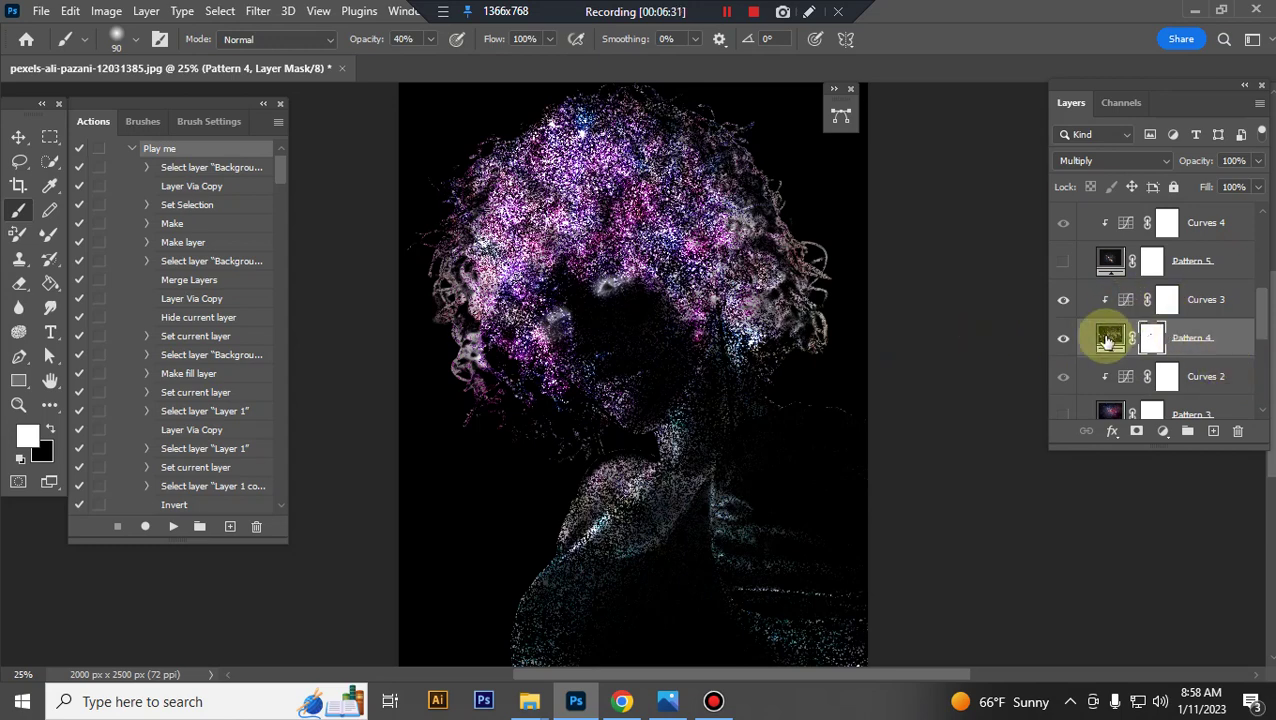
Preview the Pattern 5 sparkle, red fire Pattern 6 and purple Pattern 7 galaxy textures in turn.
{"action": "left_click", "coordinate": [1063, 338]}
{"action": "left_click", "coordinate": [1063, 261]}
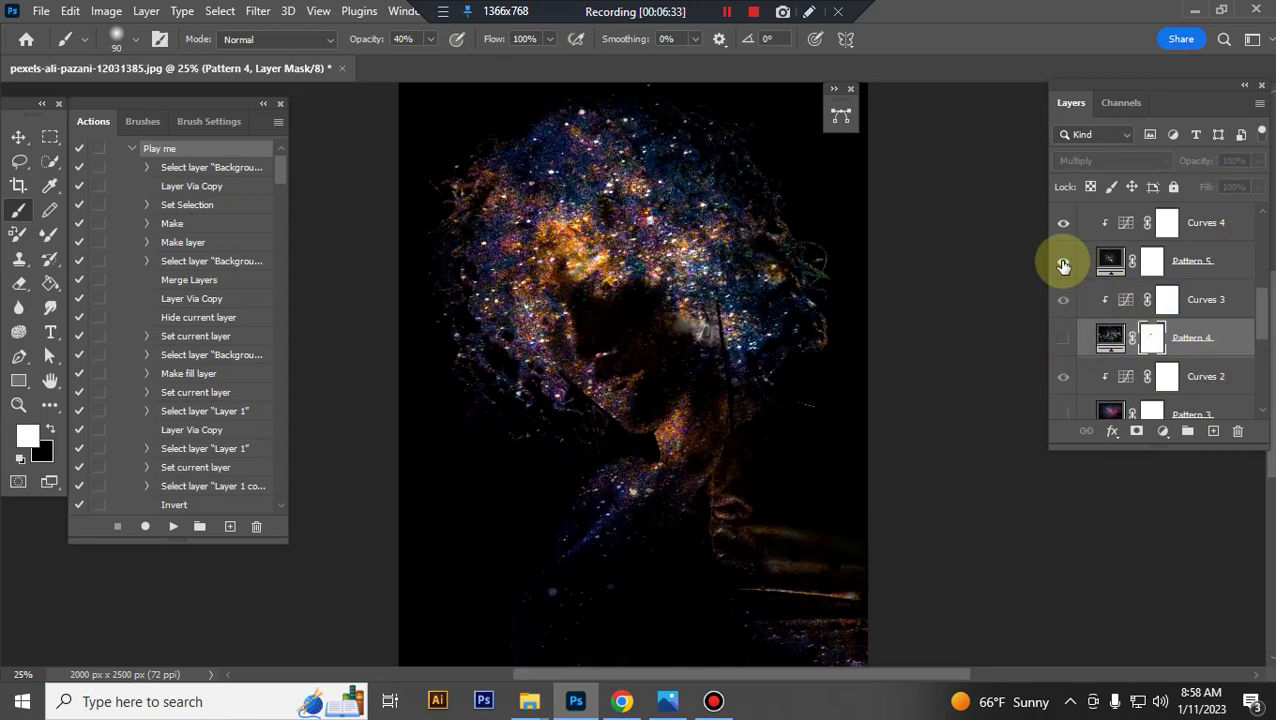
{"action": "scroll", "coordinate": [1100, 302], "scroll_direction": "up", "scroll_amount": 2}
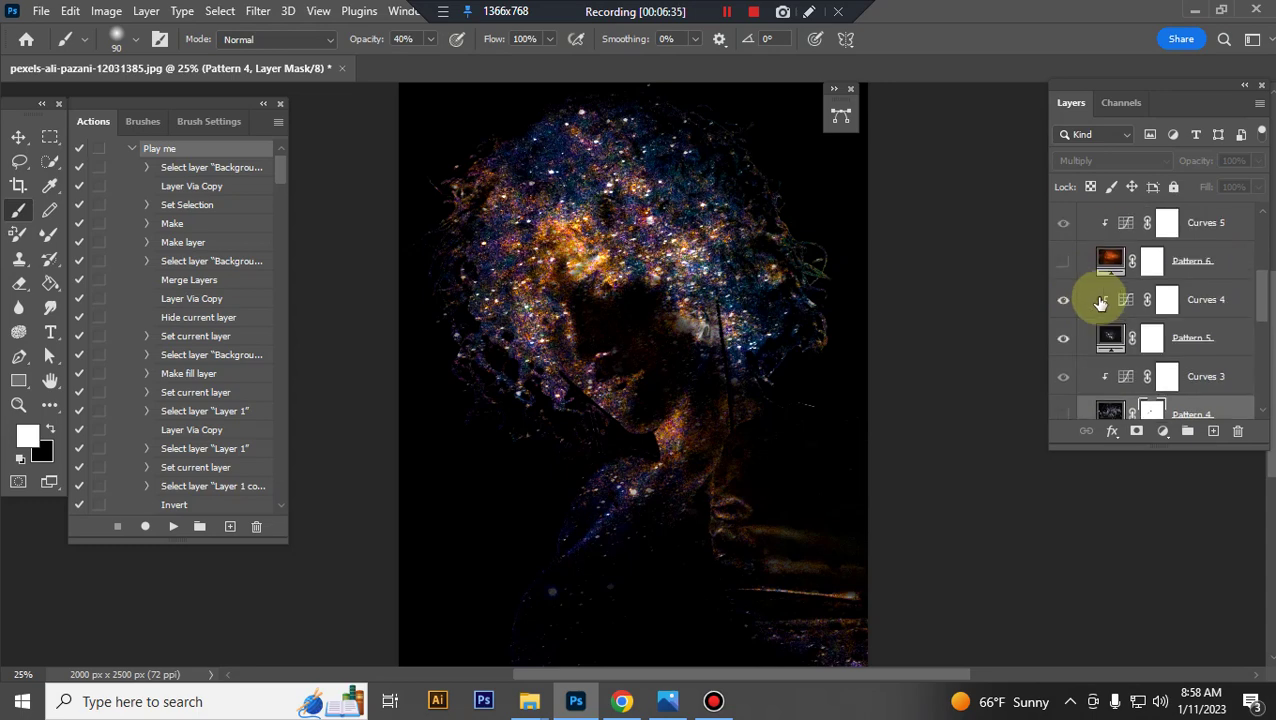
{"action": "left_click", "coordinate": [1063, 338]}
{"action": "left_click", "coordinate": [1068, 258]}
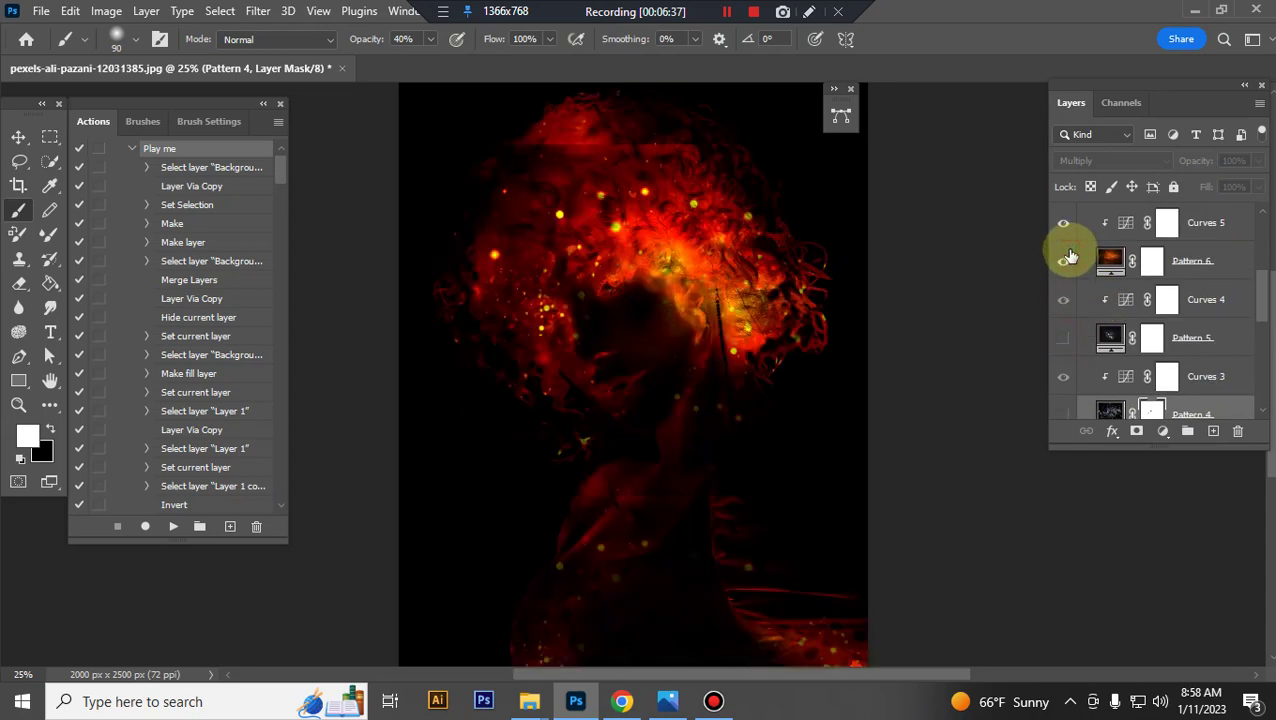
{"action": "scroll", "coordinate": [1072, 275], "scroll_direction": "up", "scroll_amount": 1}
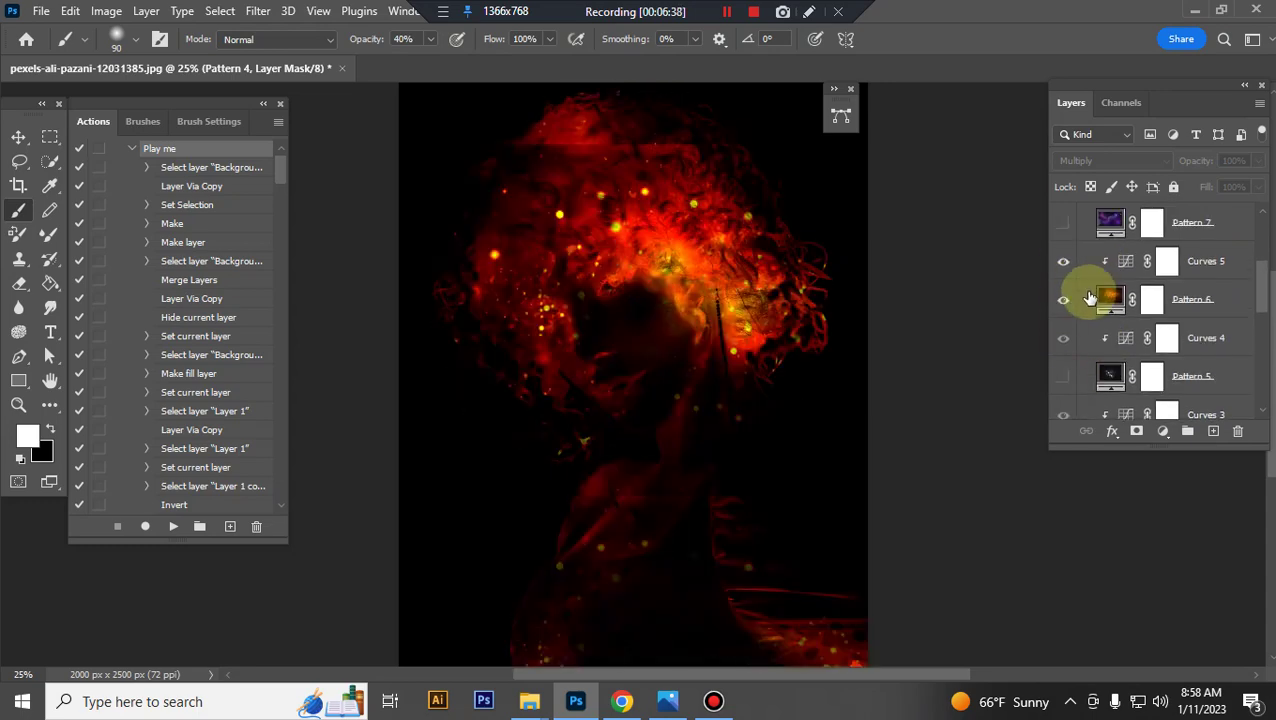
{"action": "left_click", "coordinate": [1062, 233]}
{"action": "scroll", "coordinate": [1100, 280], "scroll_direction": "up", "scroll_amount": 1}
{"action": "scroll", "coordinate": [1105, 290], "scroll_direction": "up", "scroll_amount": 2}
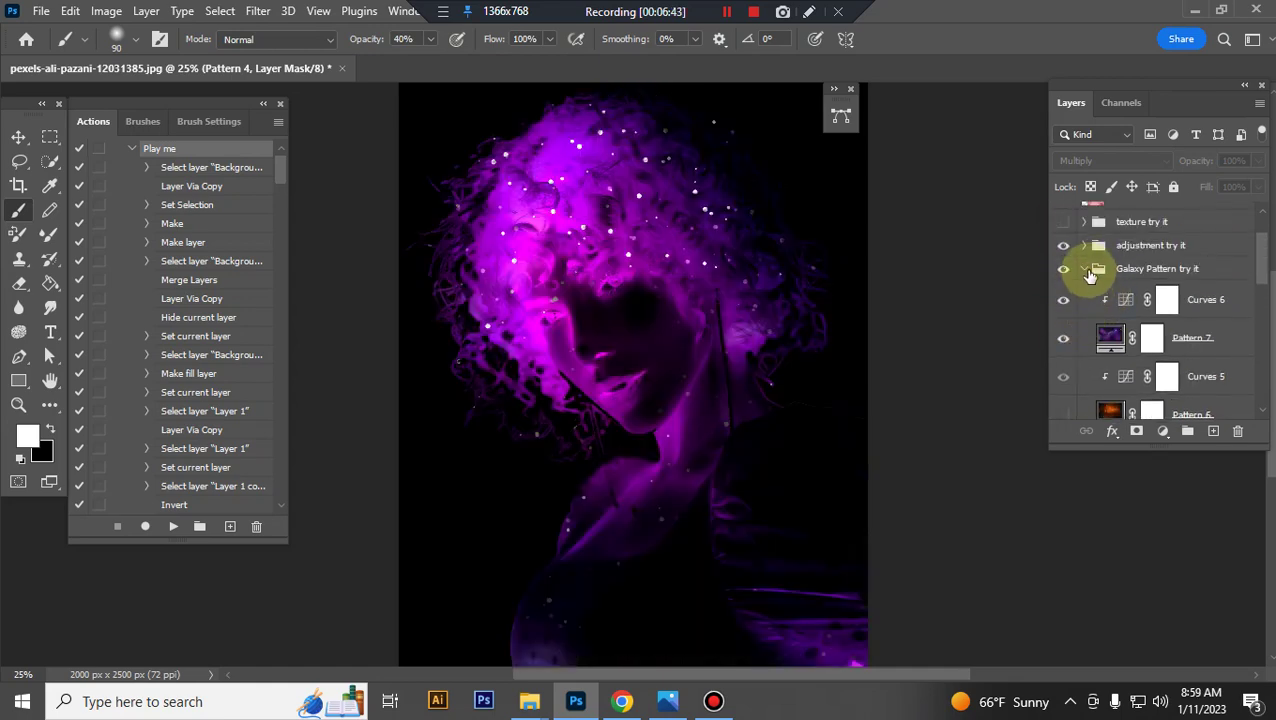
Hide Pattern 7 and turn the pink-blue Pattern 1 galaxy back on.
{"action": "left_click", "coordinate": [1064, 337]}
{"action": "scroll", "coordinate": [1108, 339], "scroll_direction": "down", "scroll_amount": 3}
{"action": "scroll", "coordinate": [1108, 339], "scroll_direction": "down", "scroll_amount": 2}
{"action": "scroll", "coordinate": [1108, 339], "scroll_direction": "down", "scroll_amount": 1}
{"action": "left_click", "coordinate": [1063, 299]}
{"action": "scroll", "coordinate": [1112, 276], "scroll_direction": "up", "scroll_amount": 1}
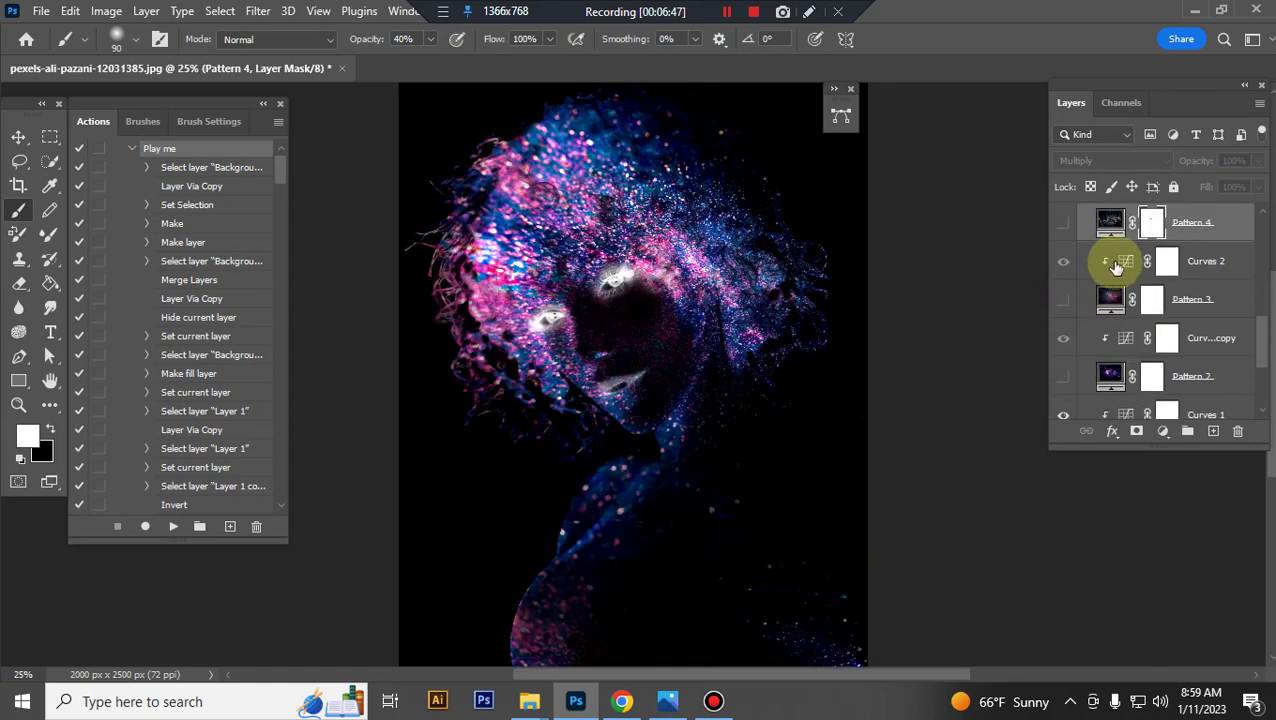
{"action": "scroll", "coordinate": [1112, 275], "scroll_direction": "up", "scroll_amount": 2}
{"action": "scroll", "coordinate": [1110, 272], "scroll_direction": "up", "scroll_amount": 1}
{"action": "scroll", "coordinate": [1100, 262], "scroll_direction": "up", "scroll_amount": 1}
{"action": "scroll", "coordinate": [1100, 262], "scroll_direction": "up", "scroll_amount": 2}
Collapse Galaxy Pattern, expand Main Subject, show layer 2 and toggle layer 1 off and on.
{"action": "left_click", "coordinate": [1084, 307]}
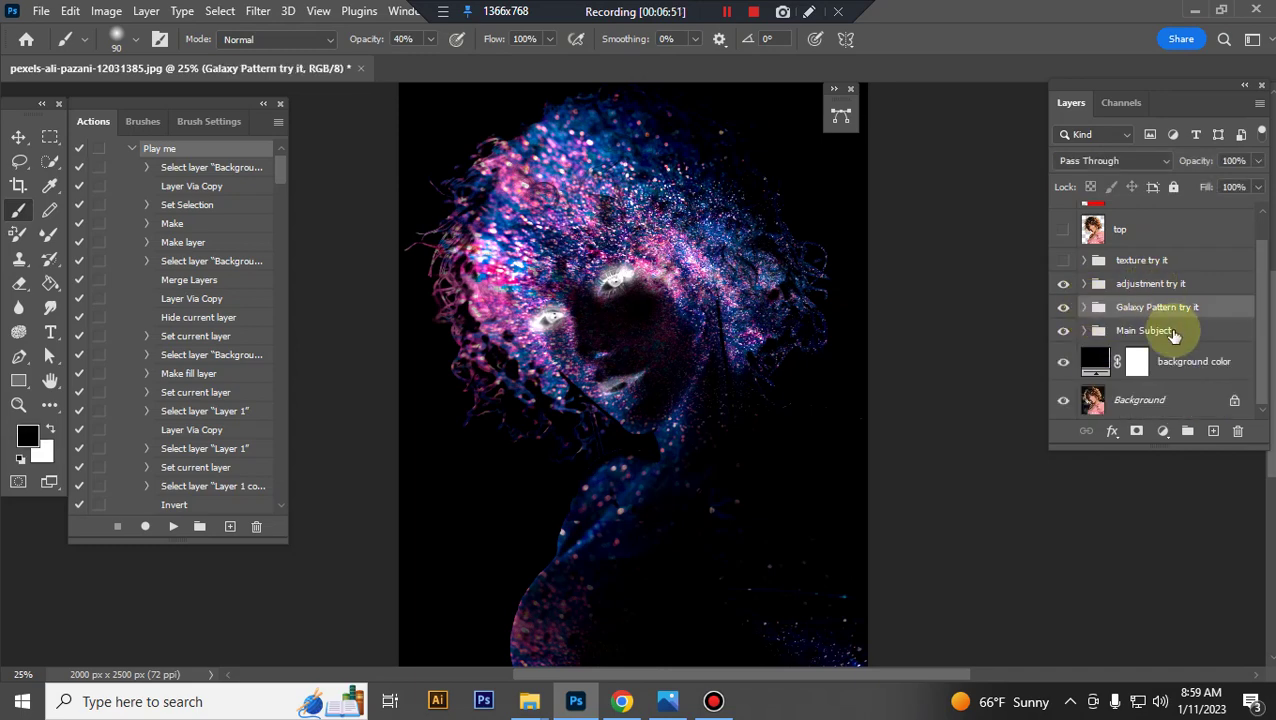
{"action": "left_click", "coordinate": [1155, 332]}
{"action": "left_click", "coordinate": [1083, 333]}
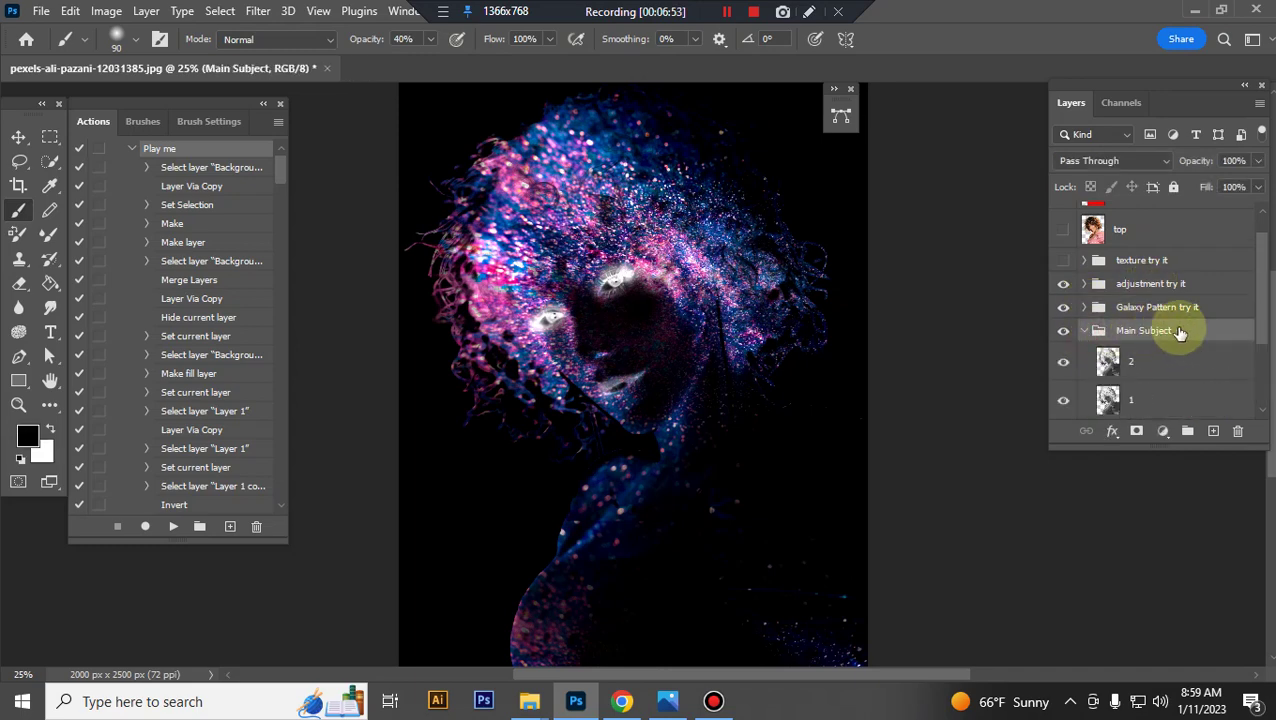
{"action": "scroll", "coordinate": [1112, 330], "scroll_direction": "down", "scroll_amount": 1}
{"action": "left_click", "coordinate": [1062, 288]}
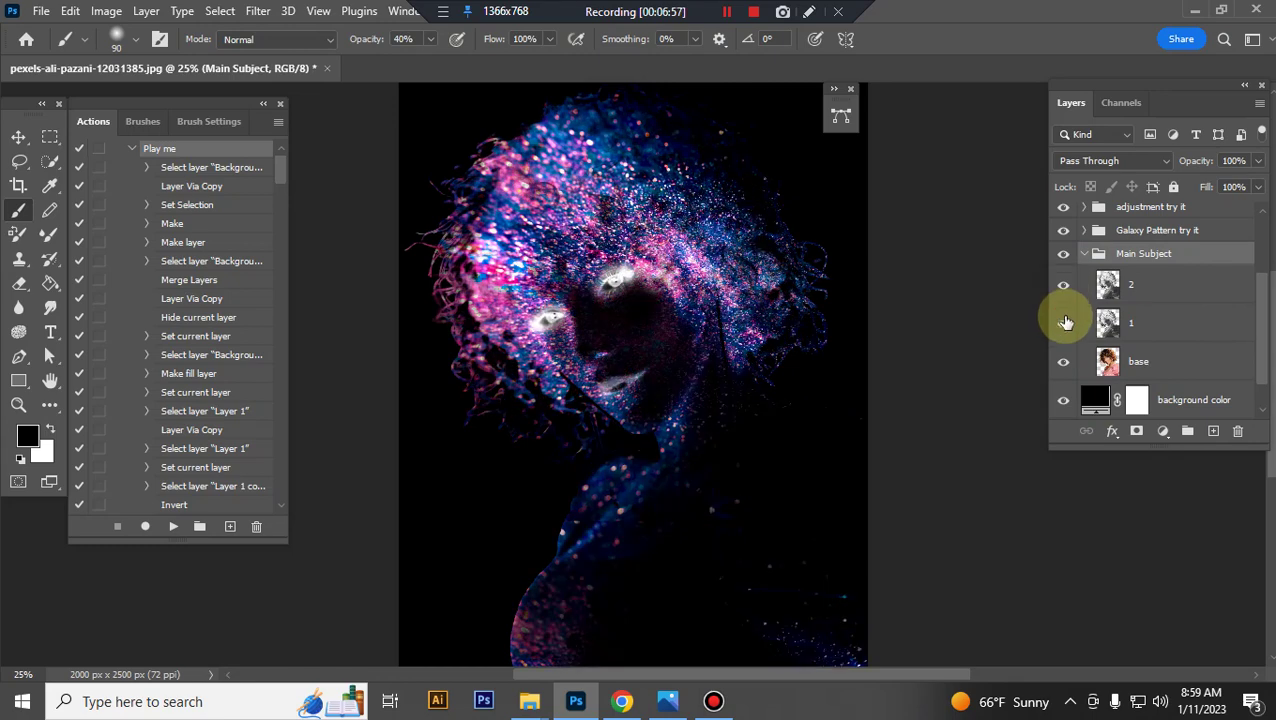
{"action": "left_click", "coordinate": [1064, 323]}
{"action": "left_click", "coordinate": [1064, 323]}
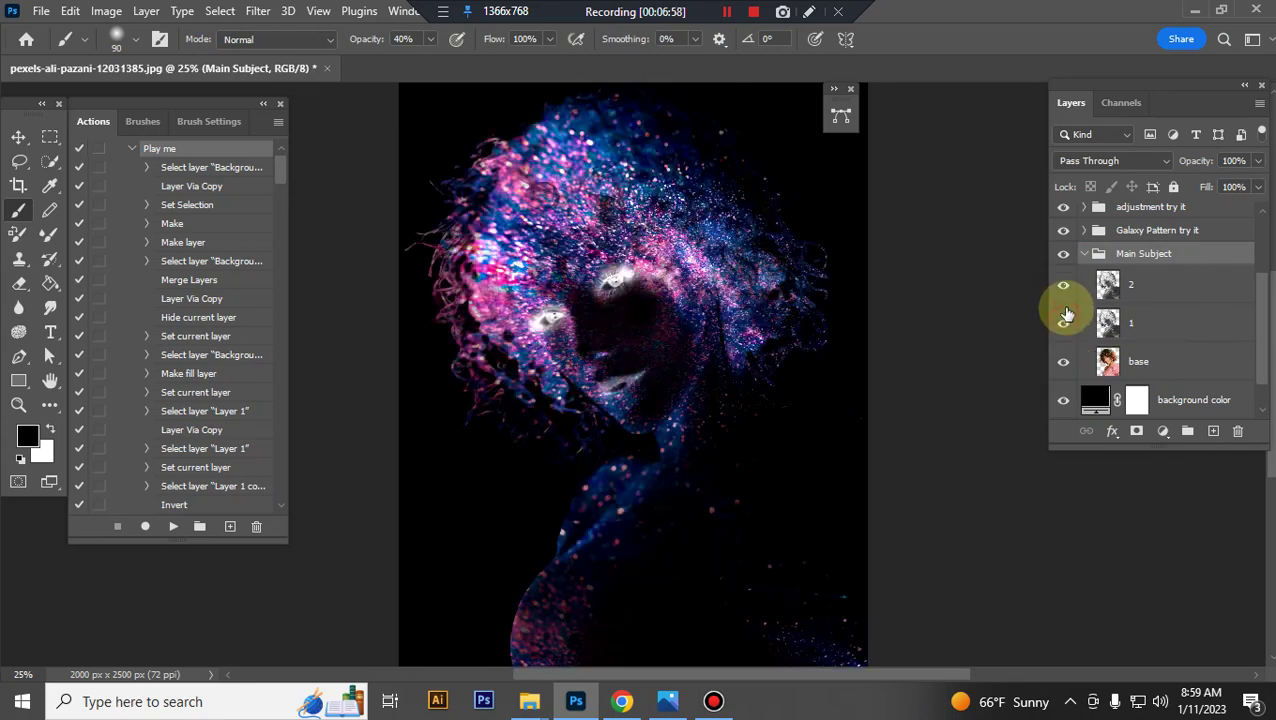